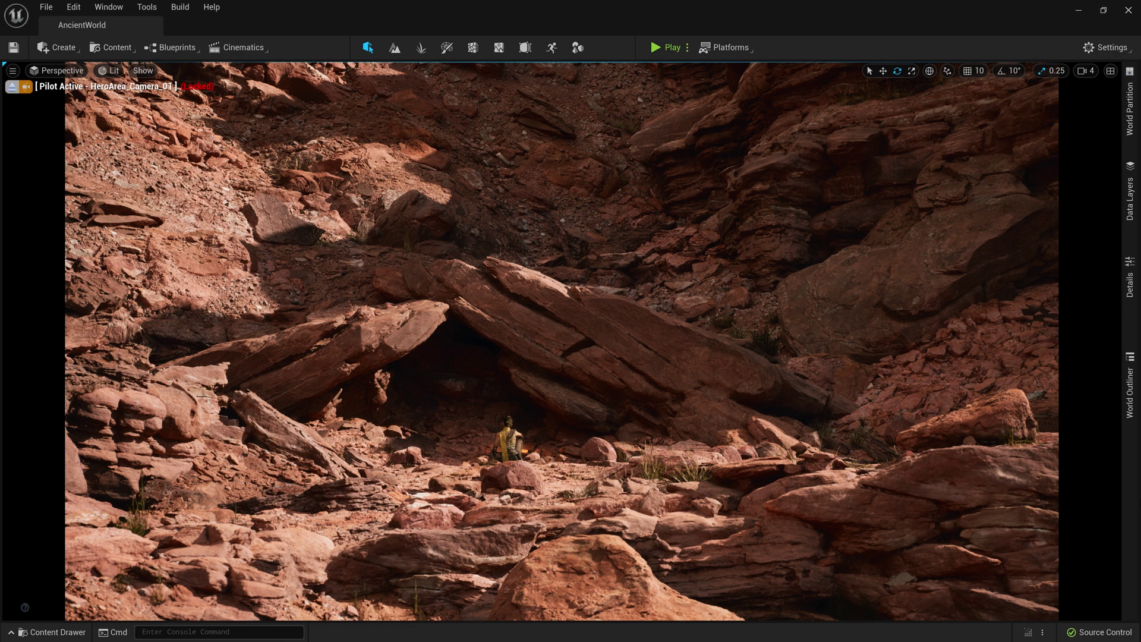
Place the monolith mesh left of the cave and show the editor icons.
{"action": "key", "text": "ctrl+space"}
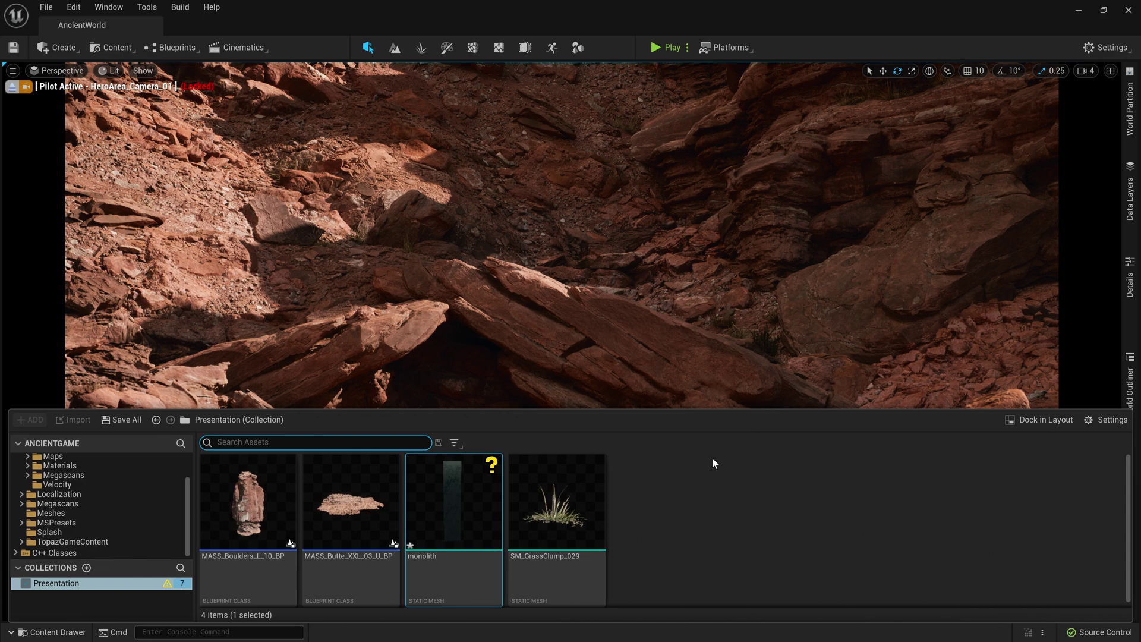
{"action": "left_click_drag", "start_coordinate": [502, 498], "coordinate": [247, 481]}
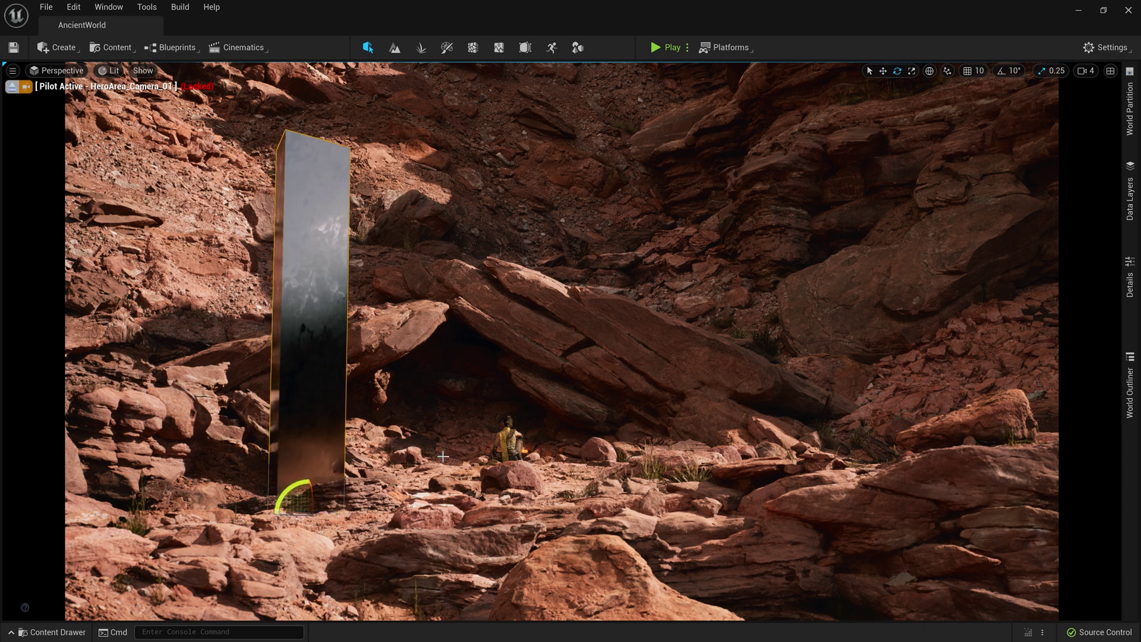
{"action": "key", "text": "g"}
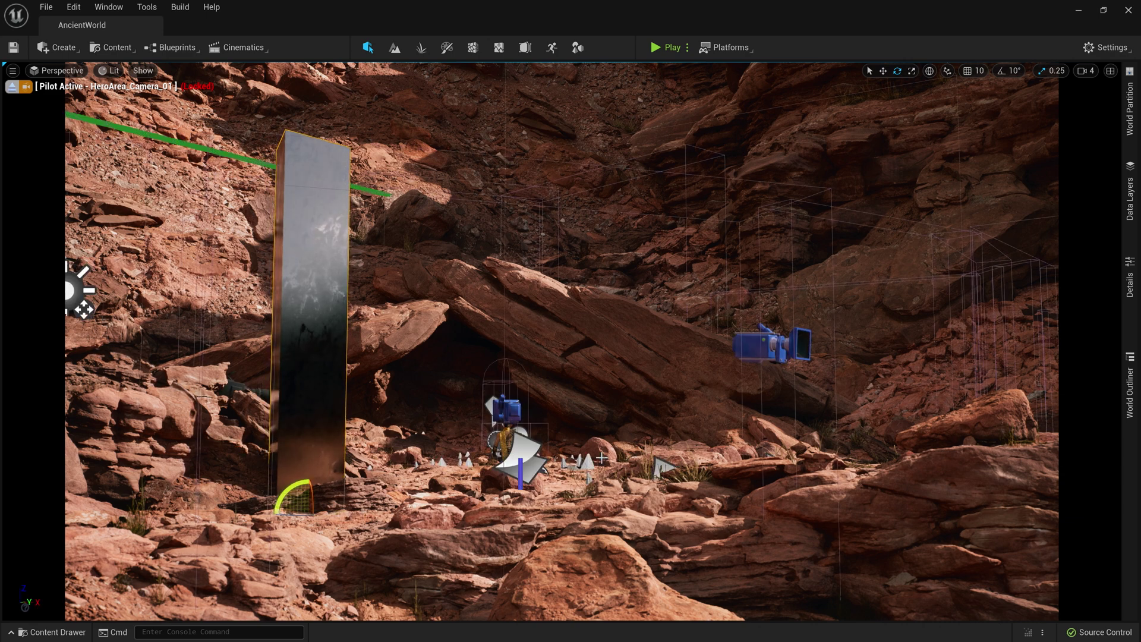
Dock the World Outliner and the Details panel beneath it beside the scene.
{"action": "right_click", "coordinate": [1131, 392]}
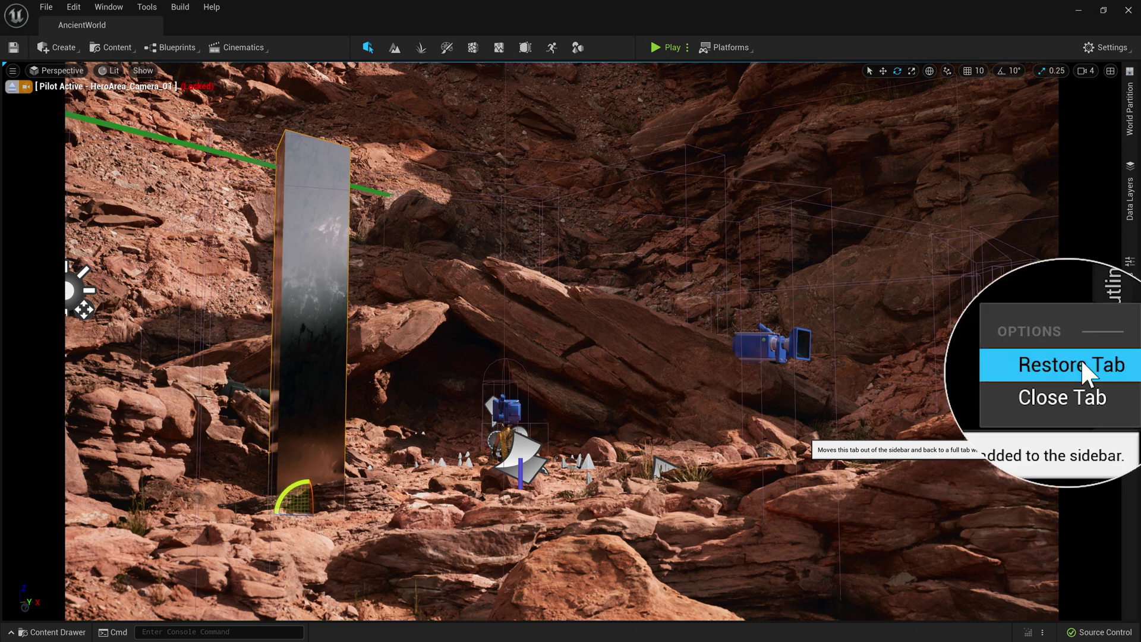
{"action": "left_click", "coordinate": [1117, 418]}
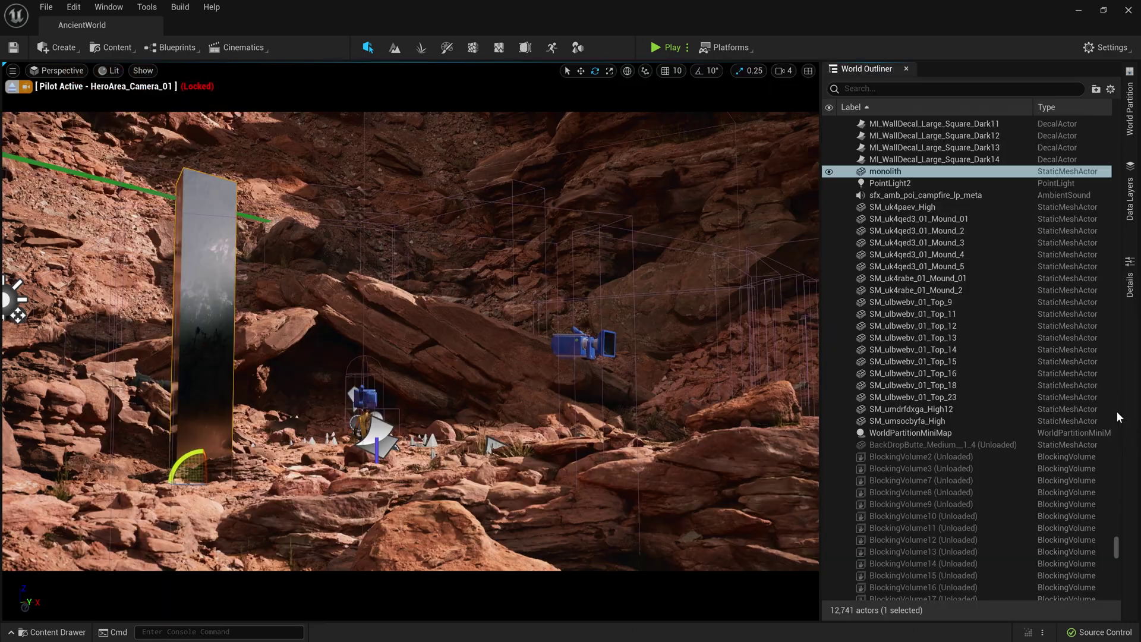
{"action": "right_click", "coordinate": [1132, 295]}
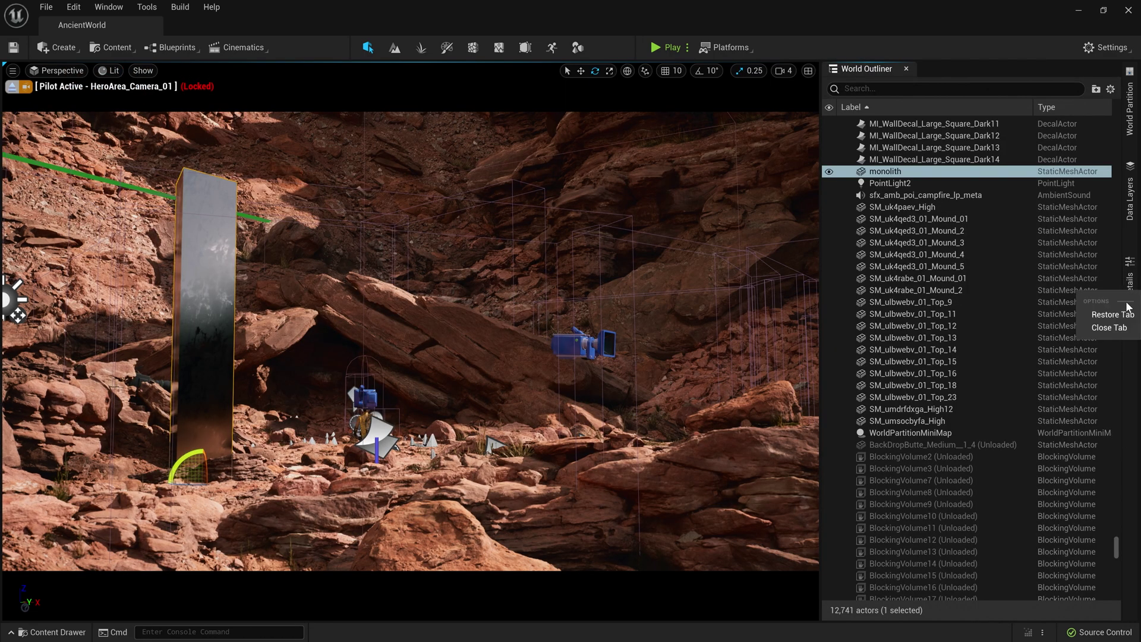
{"action": "left_click", "coordinate": [1120, 315]}
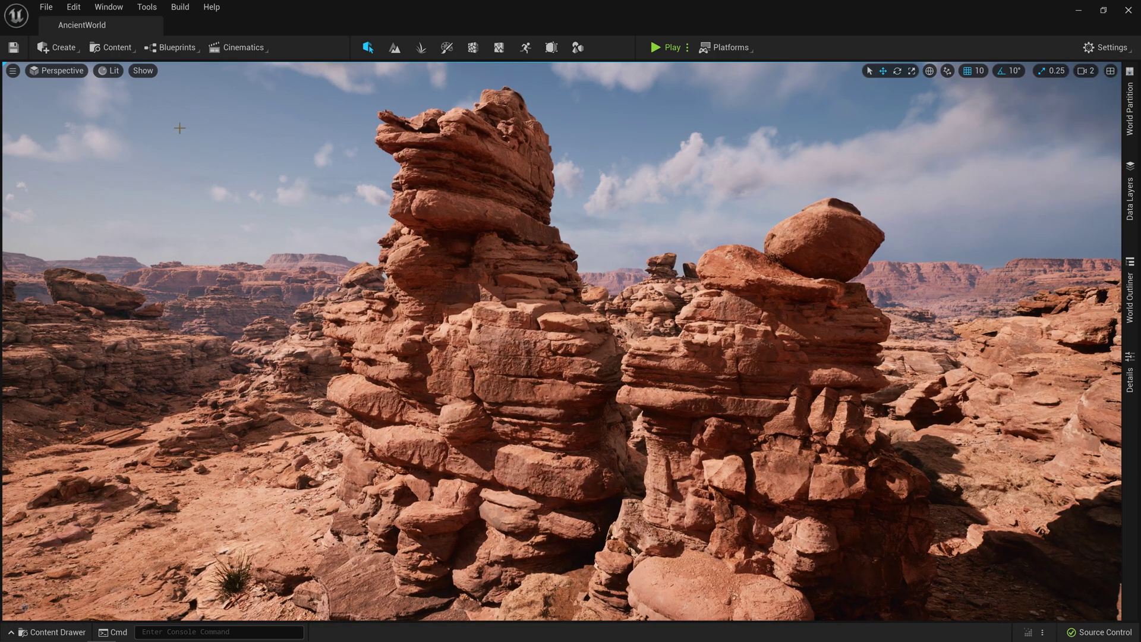
Show the Nanite Triangles visualization across the canyon rocks.
{"action": "left_click", "coordinate": [110, 70]}
{"action": "mouse_move", "coordinate": [178, 246]}
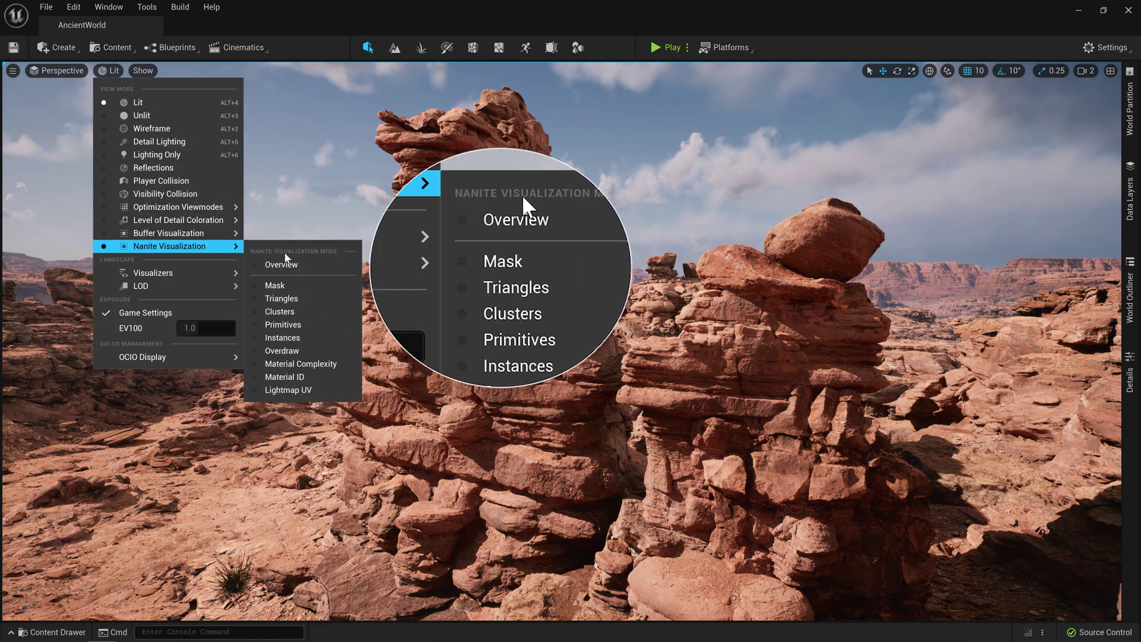
{"action": "left_click", "coordinate": [300, 300]}
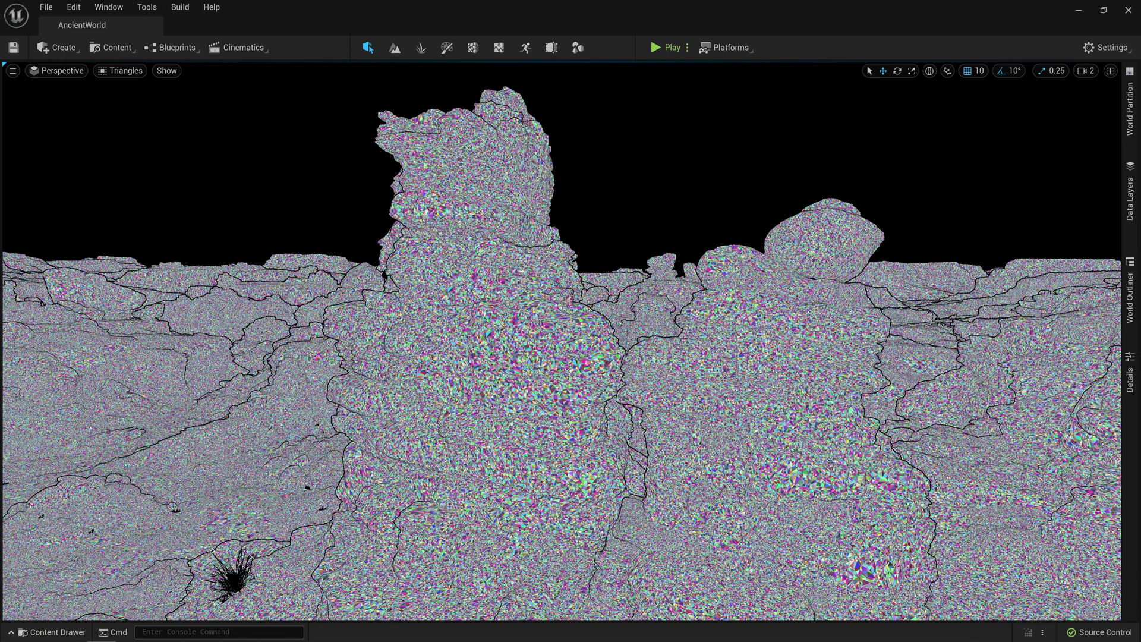
Return to Lit, then switch to the Nanite Instances visualization.
{"action": "left_click", "coordinate": [132, 71]}
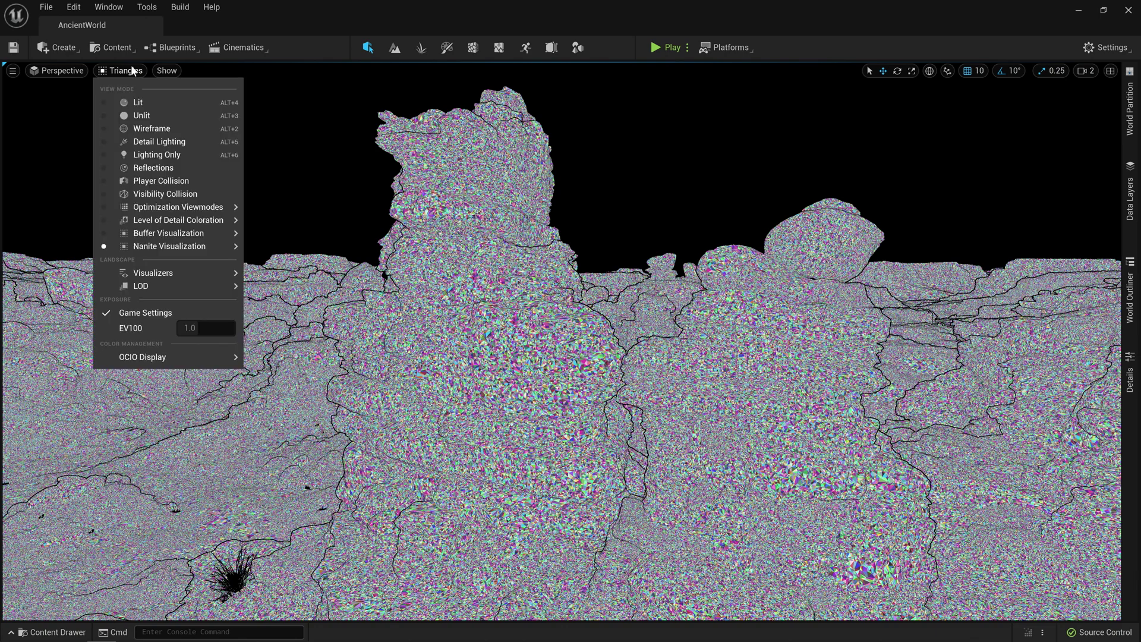
{"action": "left_click", "coordinate": [139, 101]}
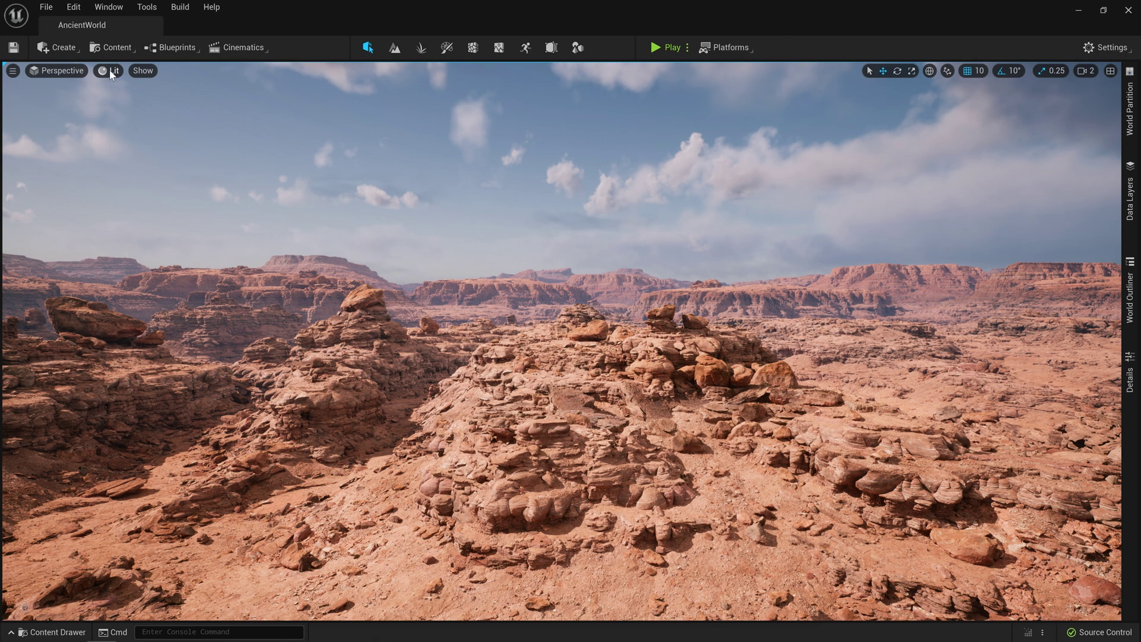
{"action": "left_click", "coordinate": [111, 72]}
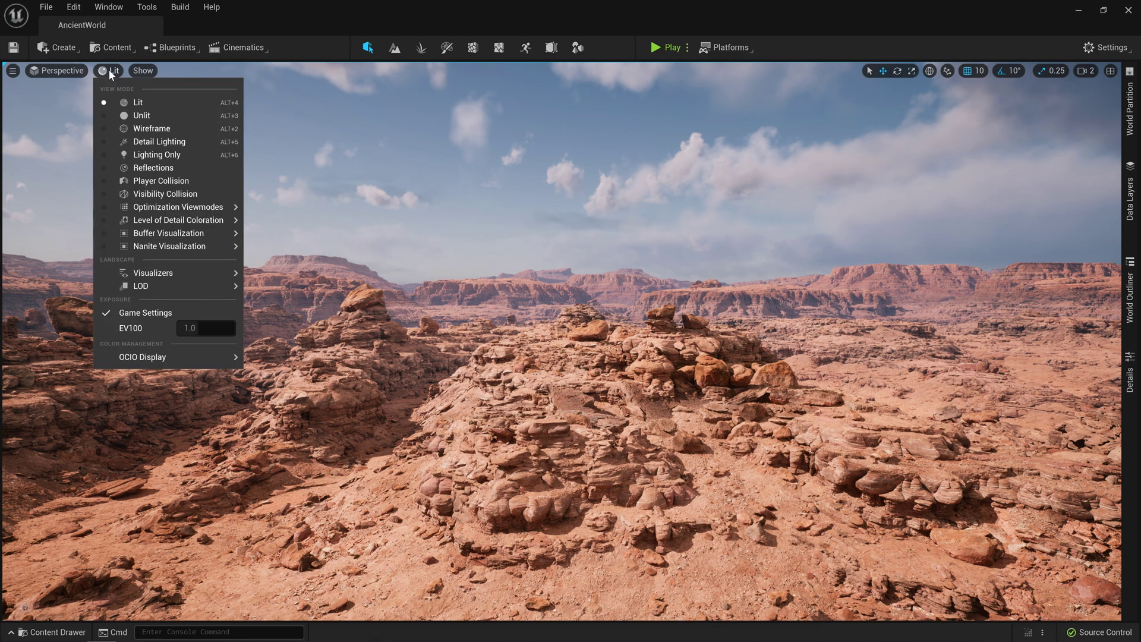
{"action": "mouse_move", "coordinate": [164, 247]}
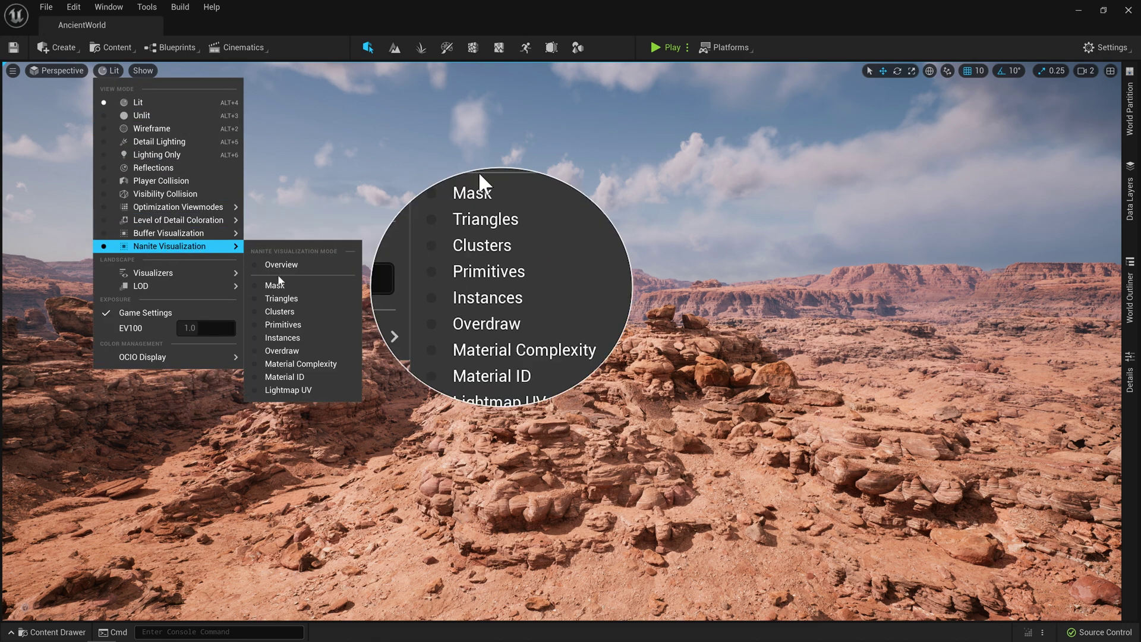
{"action": "left_click", "coordinate": [282, 338]}
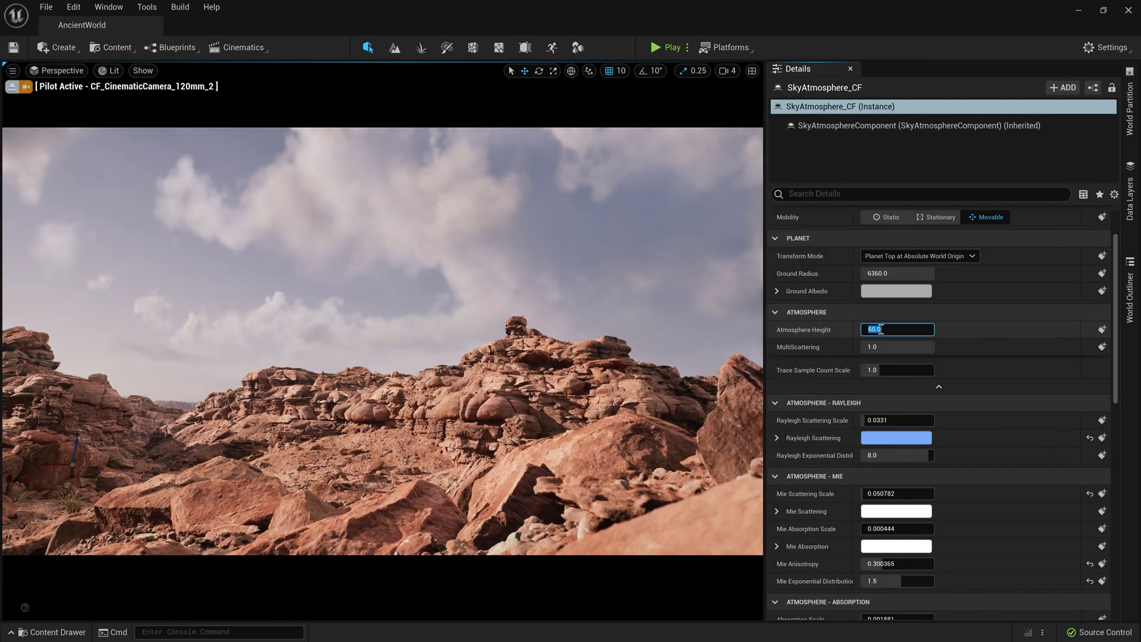
Set Rayleigh Scattering Scale to 0.0331 and place MASS_Boulders_L_10_BP beside the cliff.
{"action": "left_click", "coordinate": [877, 420]}
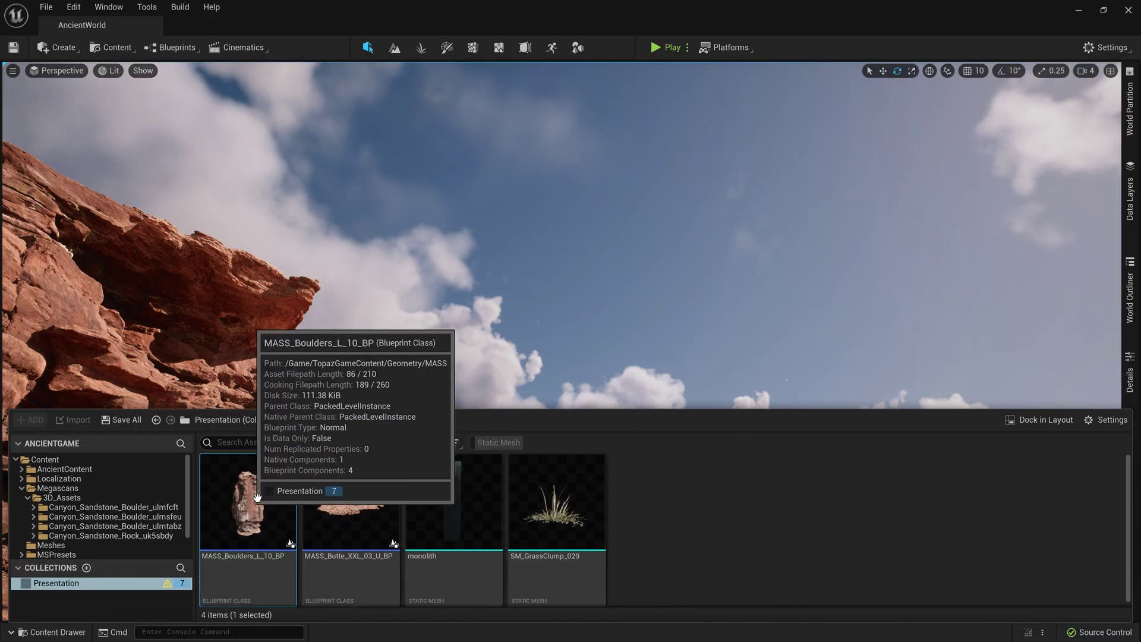
{"action": "left_click_drag", "start_coordinate": [250, 505], "coordinate": [432, 520]}
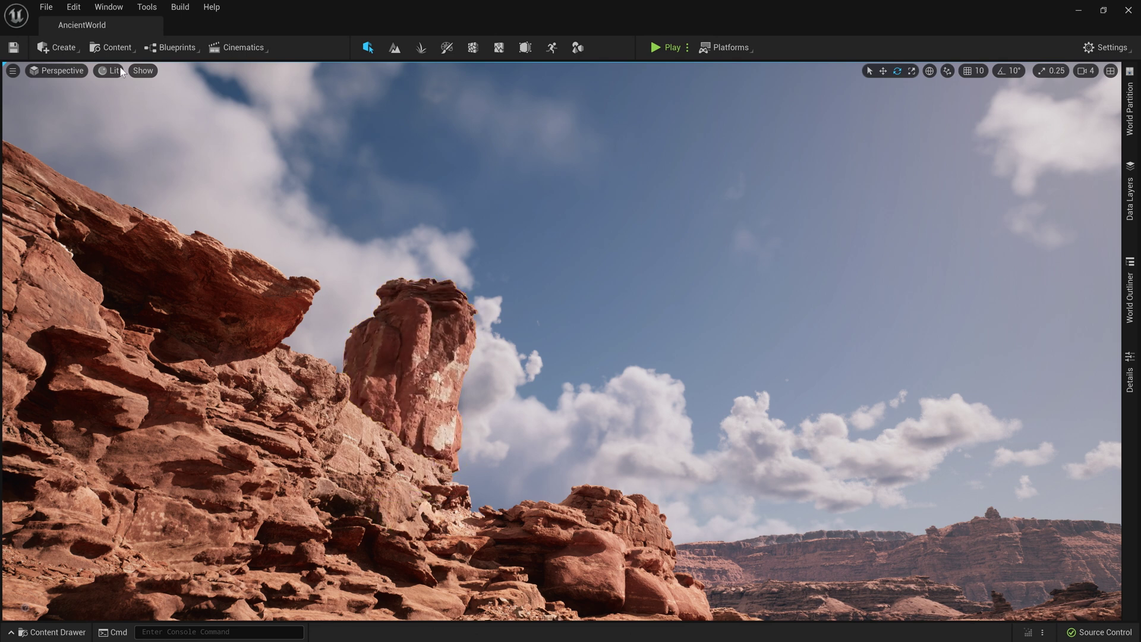
{"action": "left_click", "coordinate": [118, 50]}
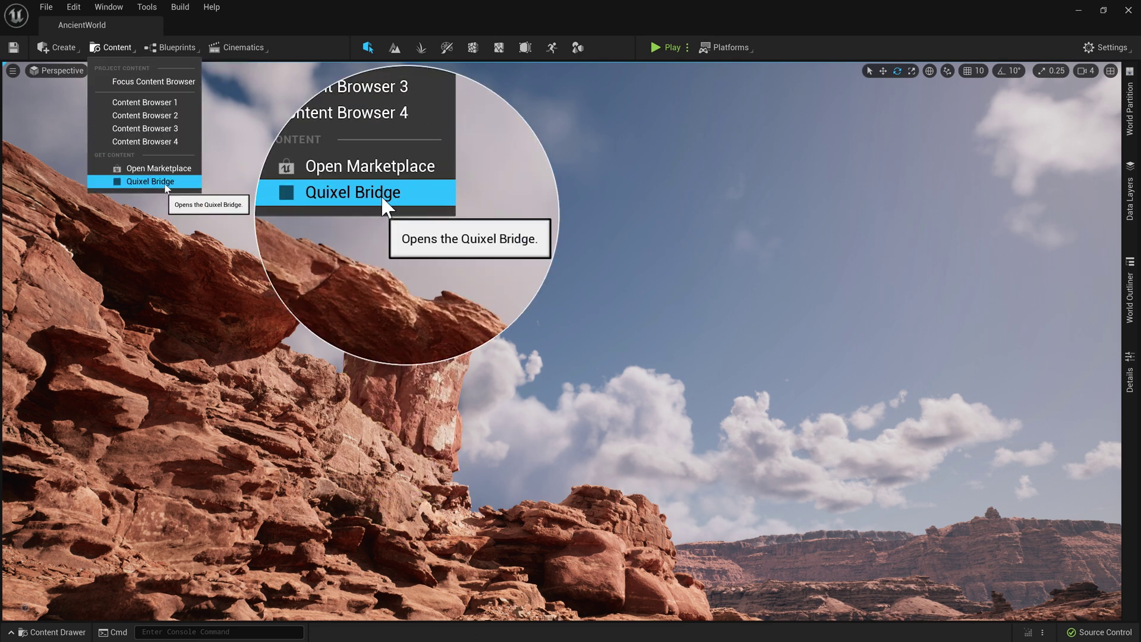
Launch Quixel Bridge, search the collections for 'utah' and open Canyons of Utah.
{"action": "left_click", "coordinate": [151, 181]}
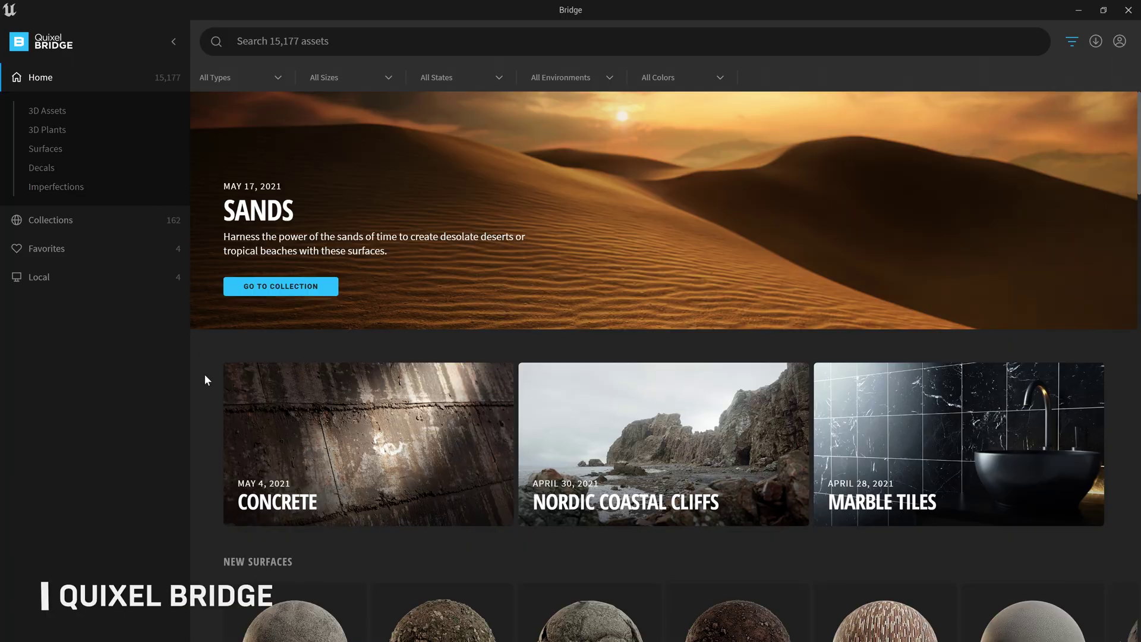
{"action": "scroll", "coordinate": [204, 380], "scroll_direction": "down", "scroll_amount": 10}
{"action": "scroll", "coordinate": [207, 386], "scroll_direction": "down", "scroll_amount": 20}
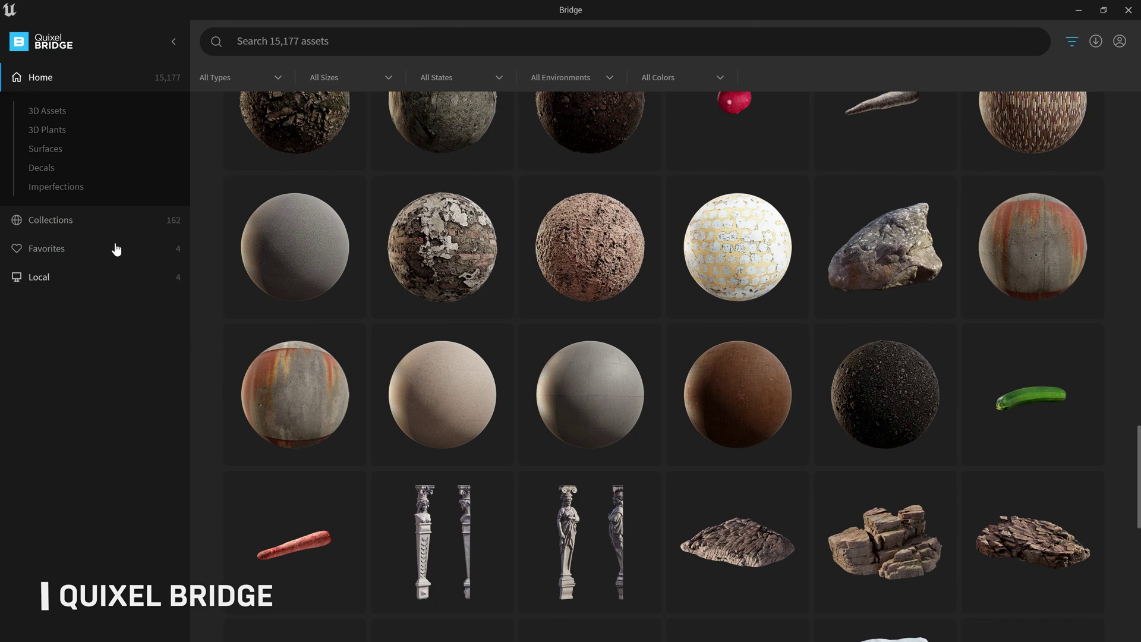
{"action": "left_click", "coordinate": [83, 223]}
{"action": "scroll", "coordinate": [203, 381], "scroll_direction": "down", "scroll_amount": 20}
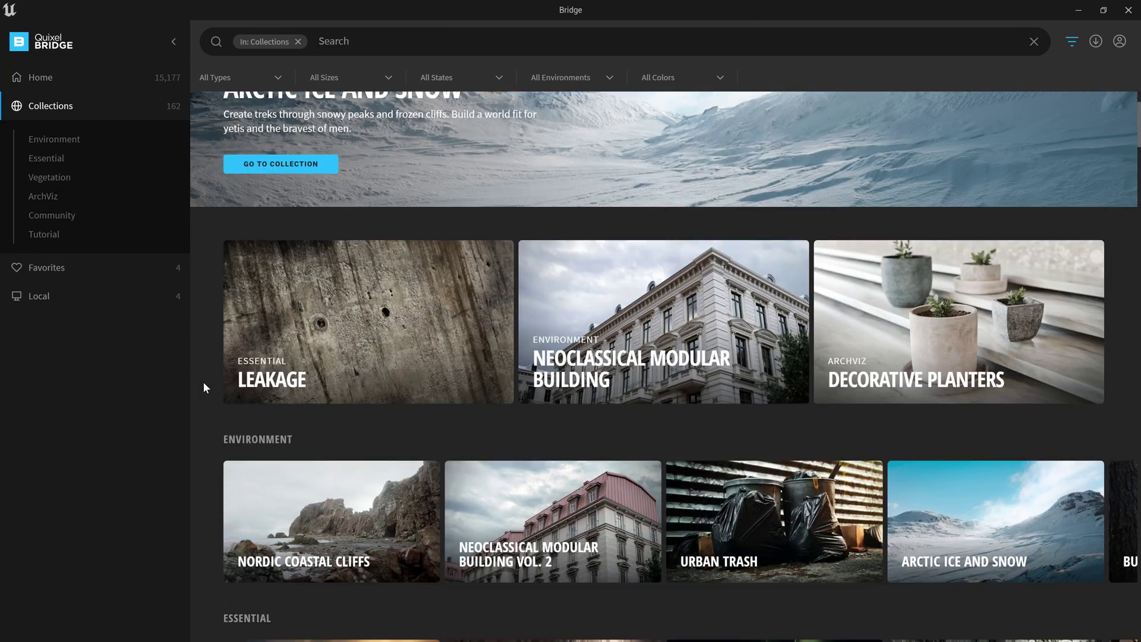
{"action": "scroll", "coordinate": [203, 389], "scroll_direction": "down", "scroll_amount": 1}
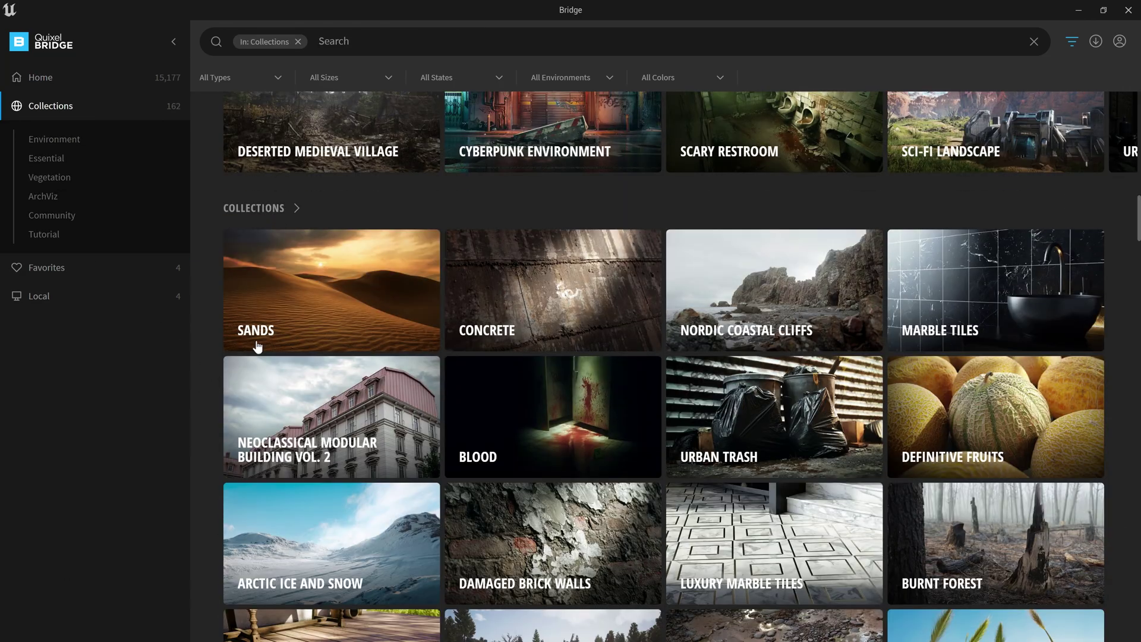
{"action": "left_click", "coordinate": [359, 40]}
{"action": "type", "text": "utah"}
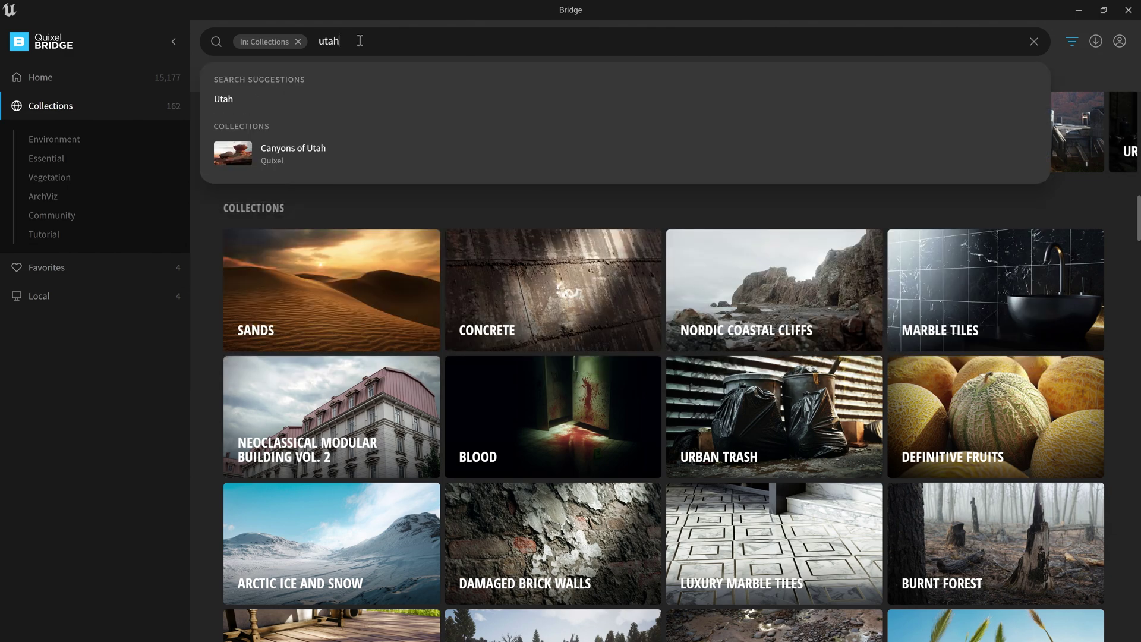
{"action": "left_click", "coordinate": [330, 150]}
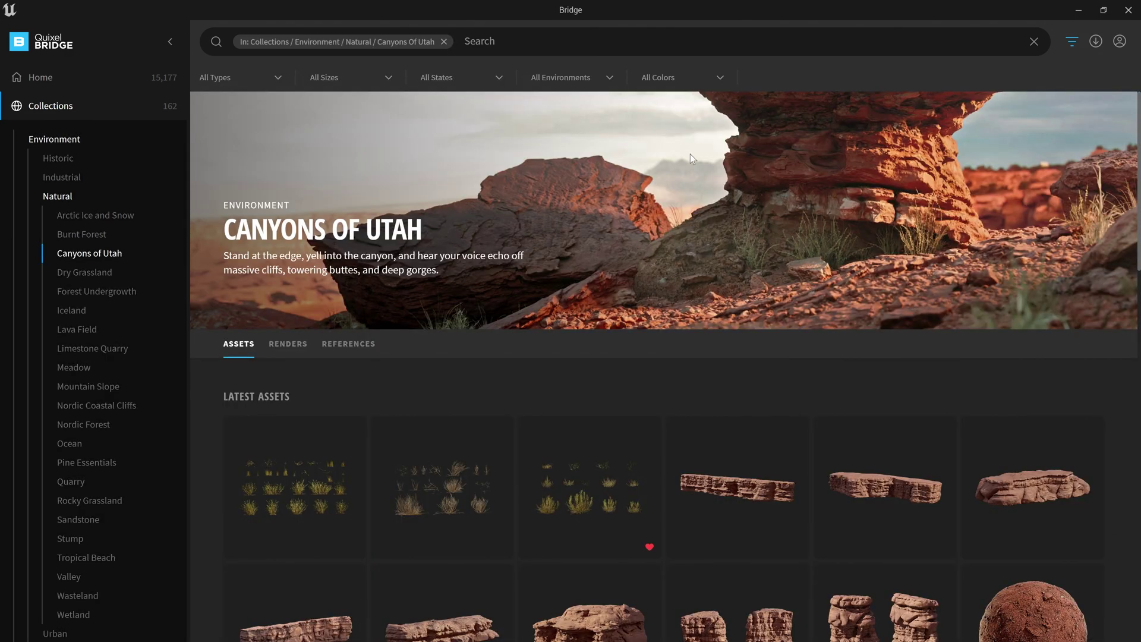
Drag a pointed red sandstone rock from the Canyons of Utah grid into the desert scene.
{"action": "left_click", "coordinate": [1103, 11]}
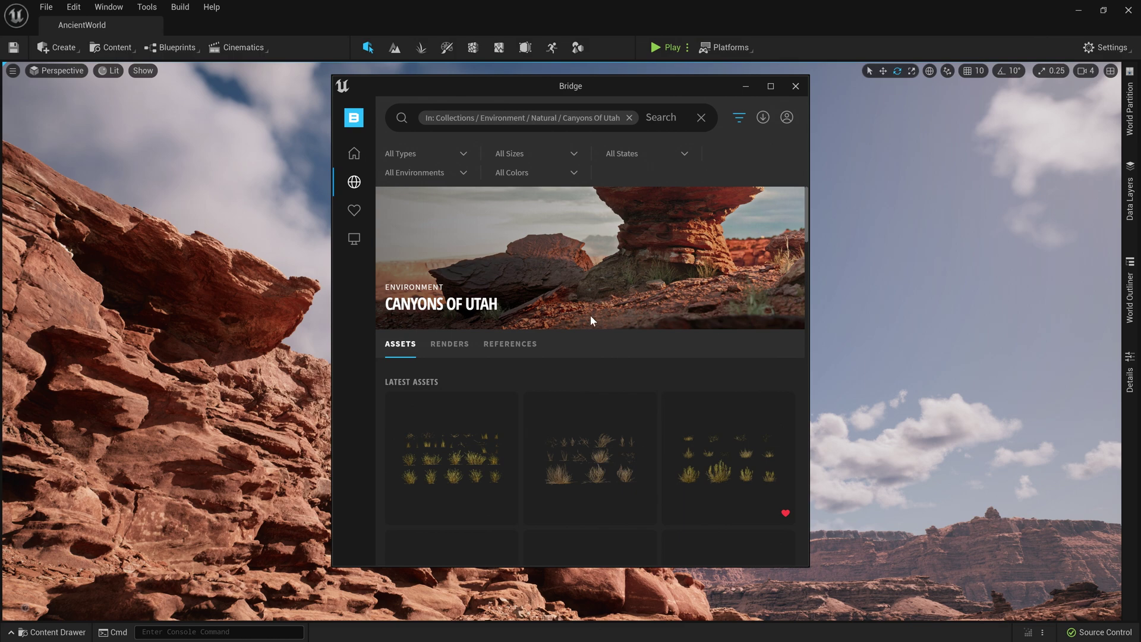
{"action": "scroll", "coordinate": [595, 347], "scroll_direction": "down", "scroll_amount": 15}
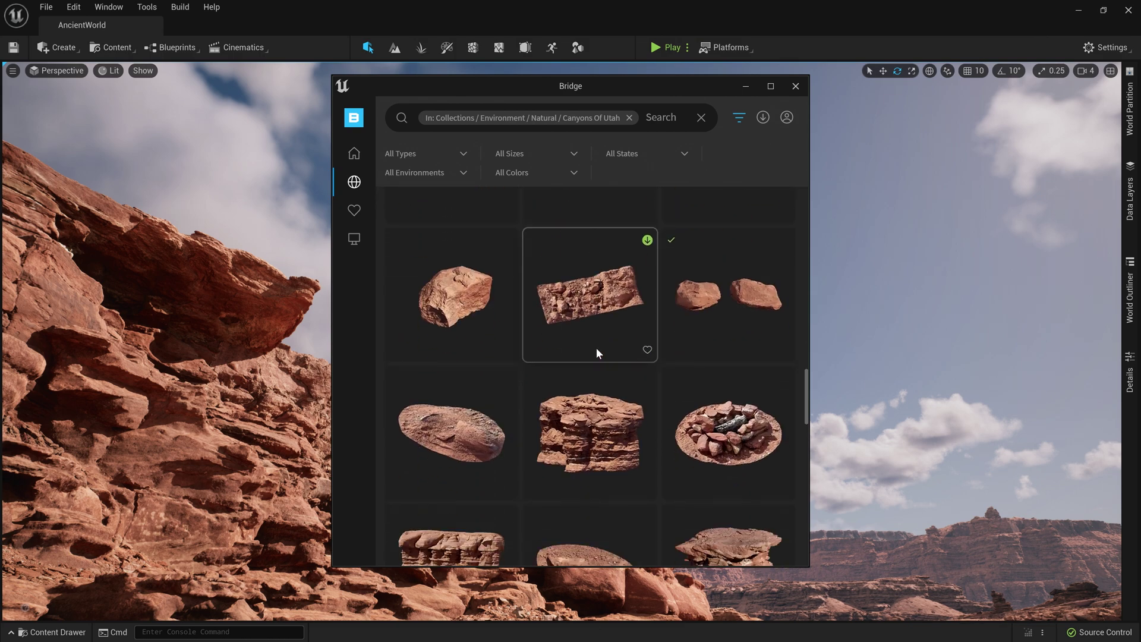
{"action": "scroll", "coordinate": [597, 352], "scroll_direction": "down", "scroll_amount": 10}
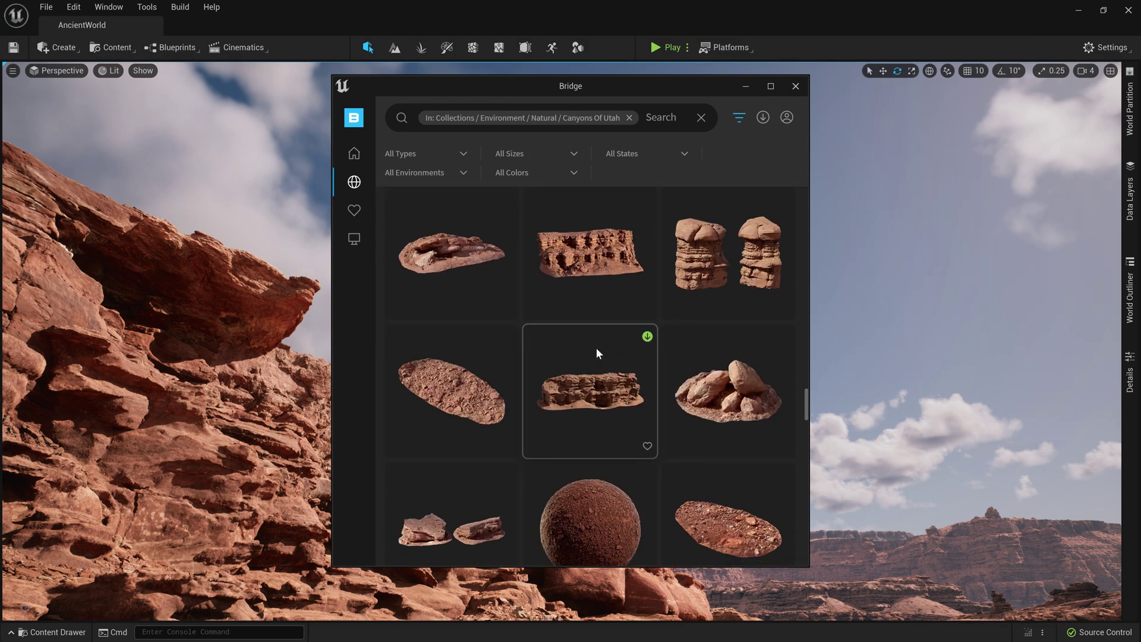
{"action": "scroll", "coordinate": [597, 349], "scroll_direction": "down", "scroll_amount": 10}
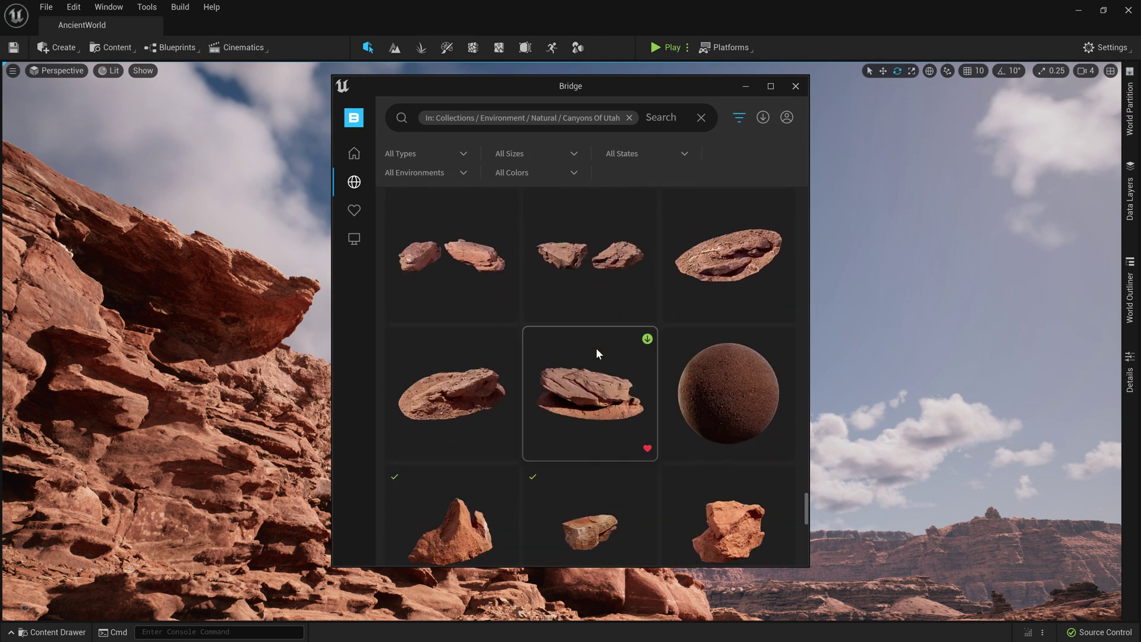
{"action": "scroll", "coordinate": [596, 349], "scroll_direction": "down", "scroll_amount": 2}
{"action": "left_click_drag", "start_coordinate": [436, 468], "coordinate": [541, 441]}
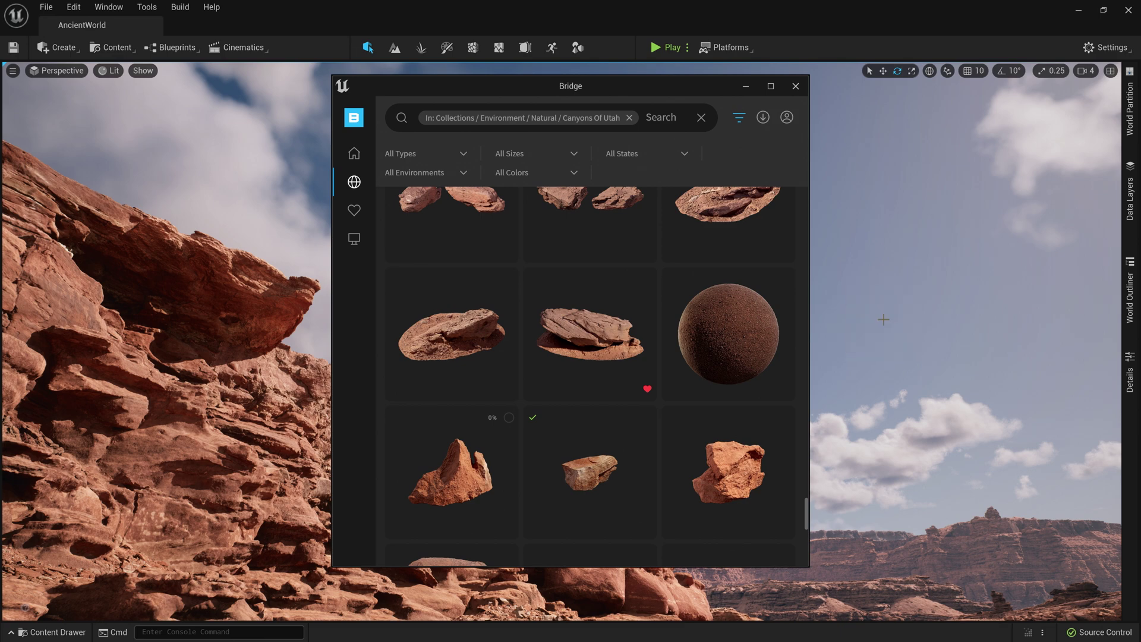
{"action": "left_click_drag", "start_coordinate": [541, 441], "coordinate": [564, 341]}
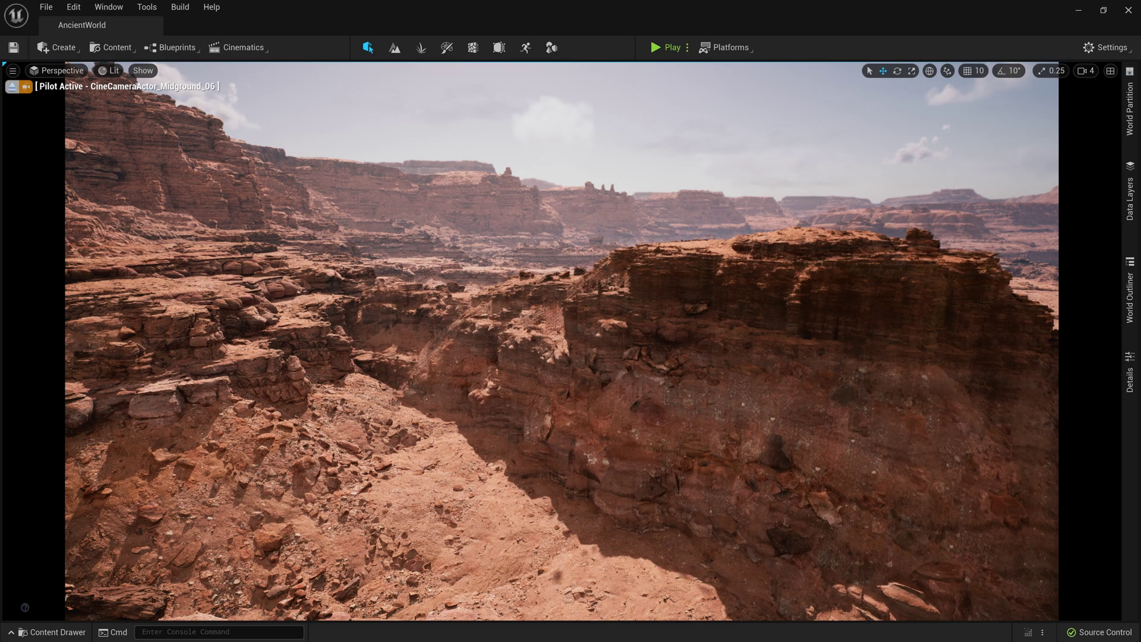
Rotate the sun with Ctrl+L to relight the canyon.
{"action": "key", "text": "ctrl+l"}
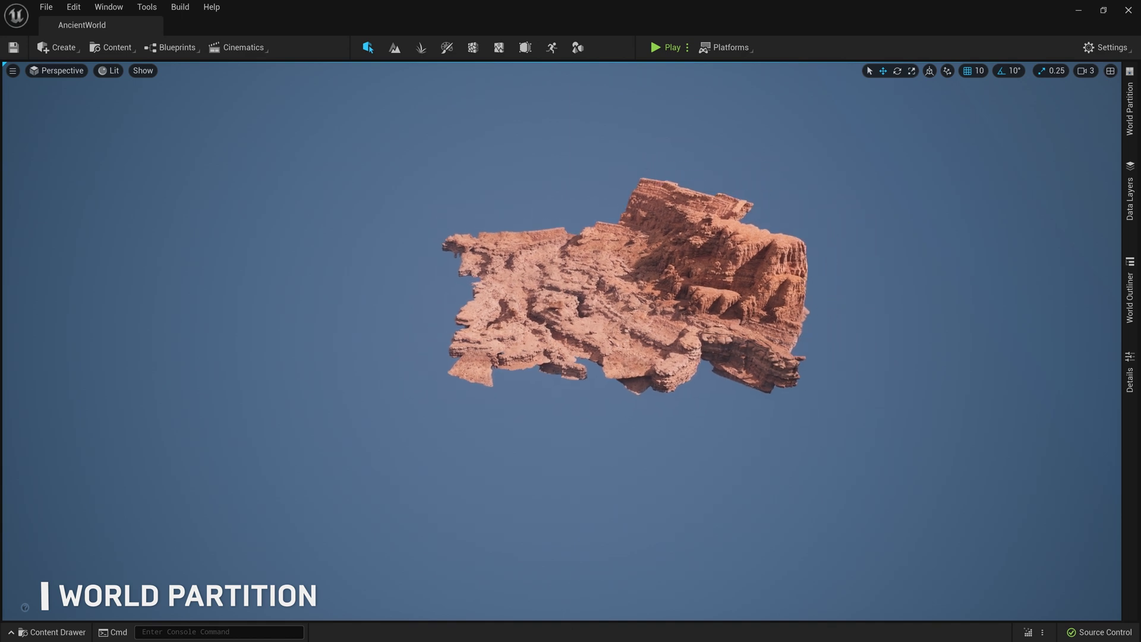
Load the chosen World Partition cell and its surrounding cells, then close the map.
{"action": "left_click", "coordinate": [1129, 107]}
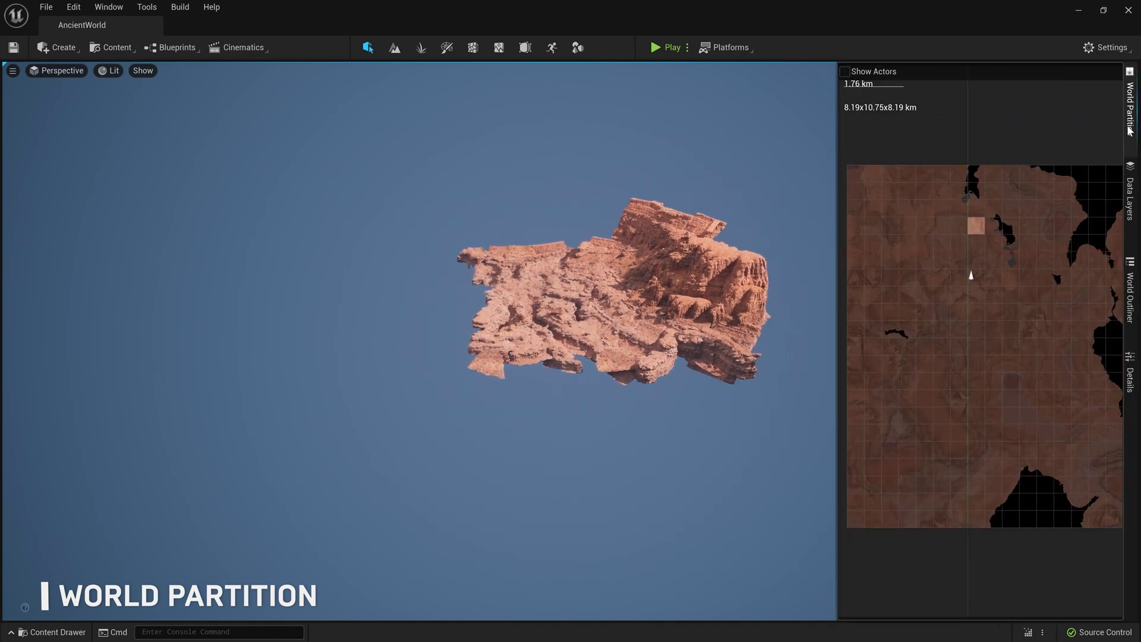
{"action": "right_click", "coordinate": [915, 224]}
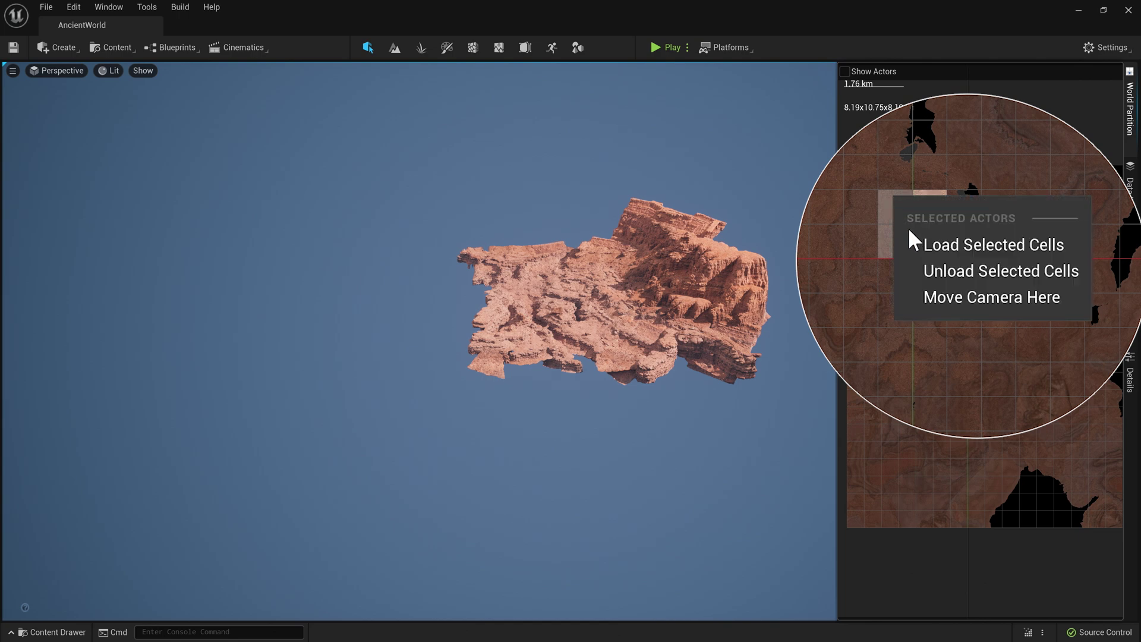
{"action": "left_click", "coordinate": [913, 244]}
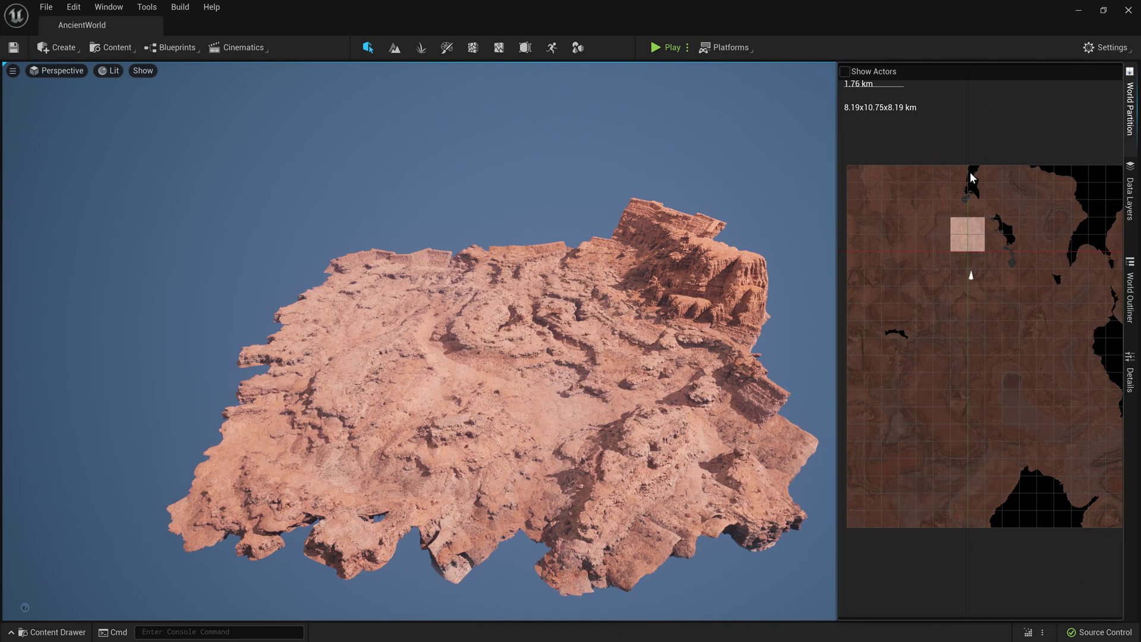
{"action": "left_click_drag", "start_coordinate": [943, 204], "coordinate": [993, 259]}
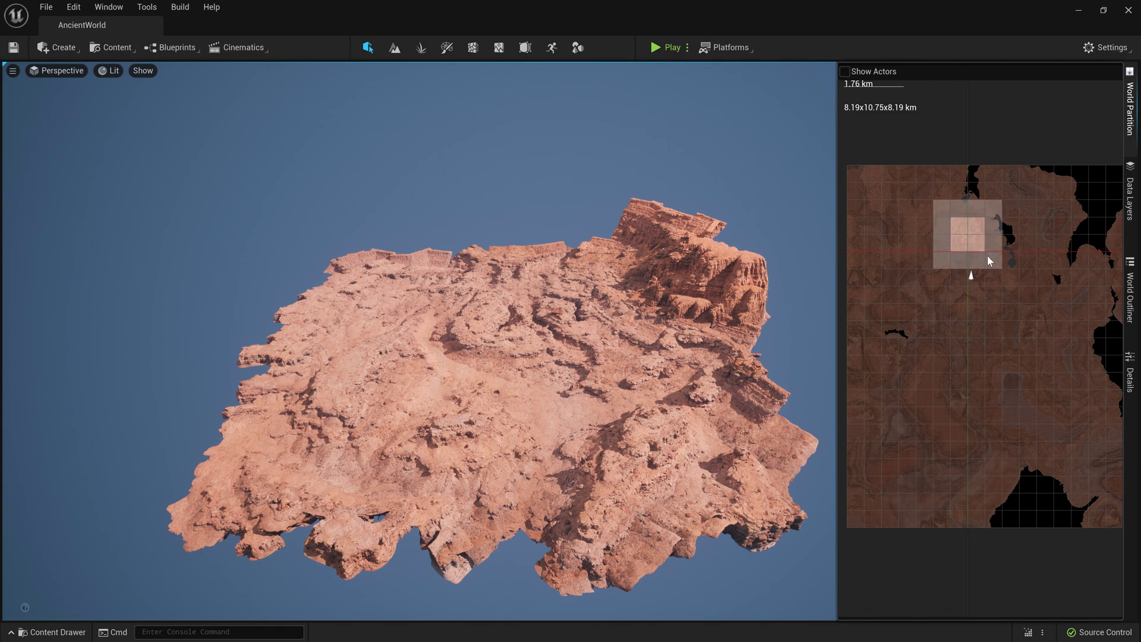
{"action": "right_click", "coordinate": [988, 261]}
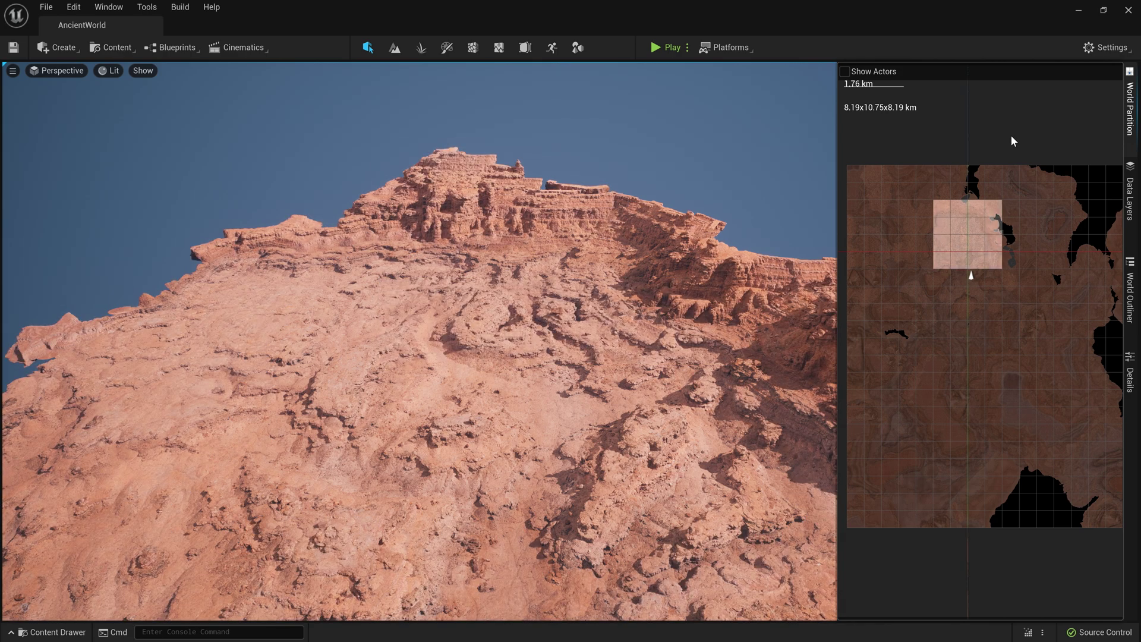
{"action": "left_click", "coordinate": [1039, 45]}
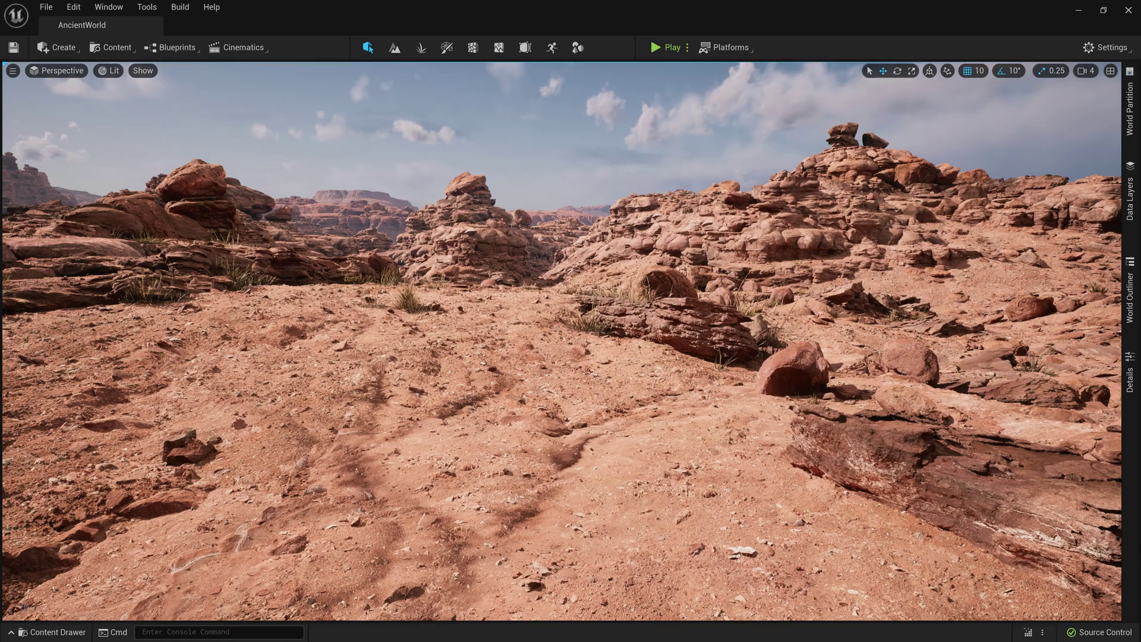
Drop three SM_GrassClump meshes onto the valley floor, left, centre and beside the right rocks.
{"action": "key", "text": "ctrl+space"}
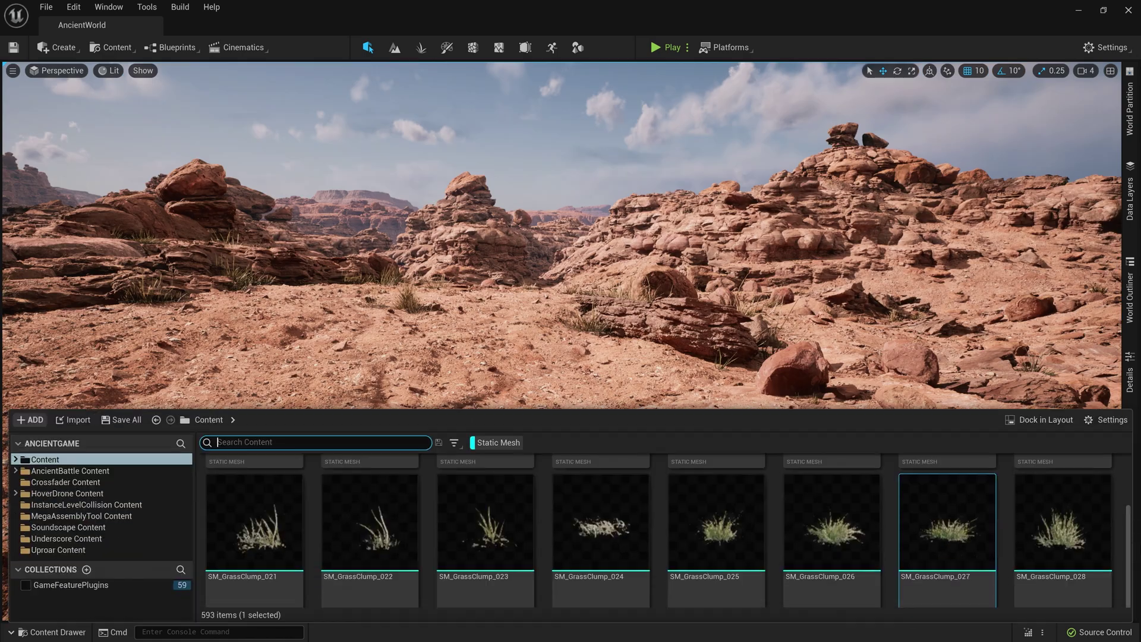
{"action": "left_click_drag", "start_coordinate": [811, 476], "coordinate": [299, 422]}
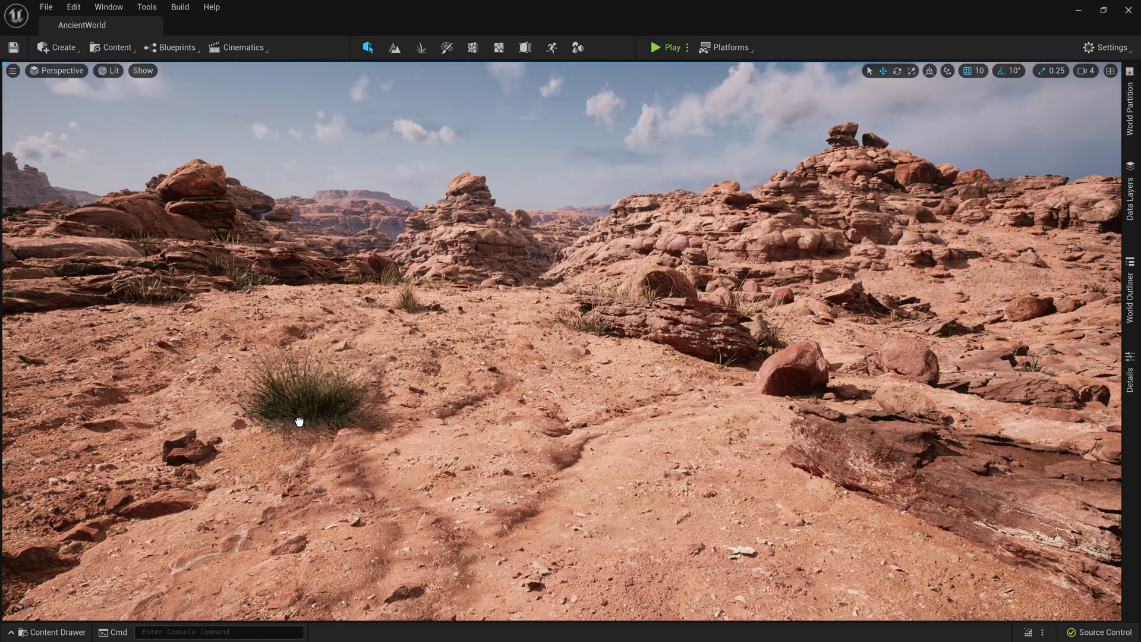
{"action": "key", "text": "ctrl+space"}
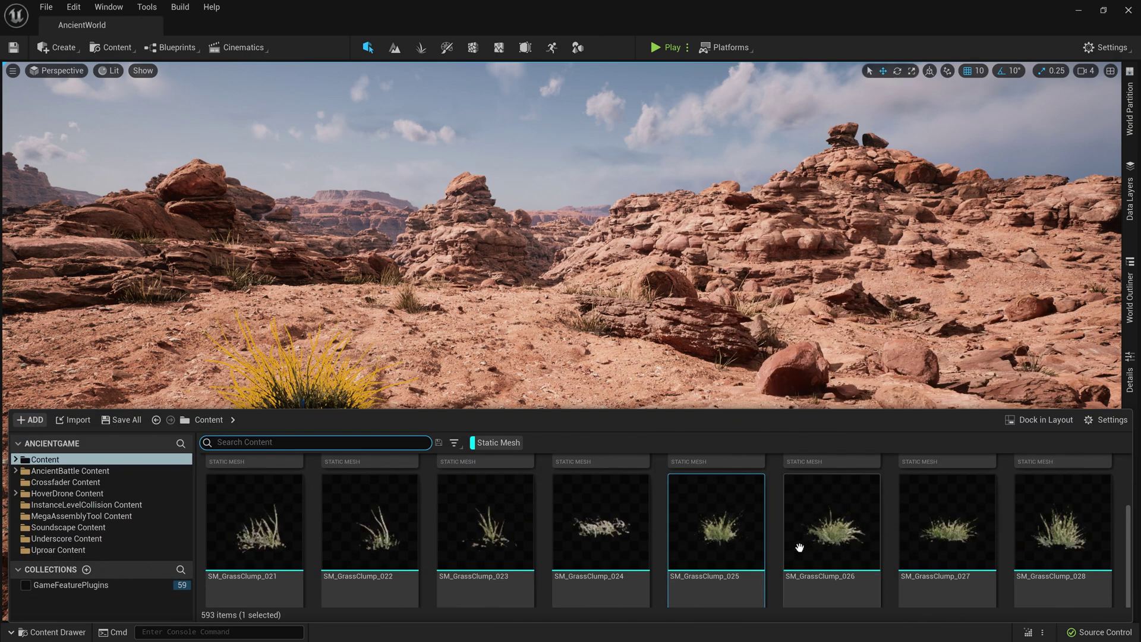
{"action": "left_click_drag", "start_coordinate": [797, 538], "coordinate": [566, 365]}
{"action": "key", "text": "ctrl+space"}
{"action": "left_click_drag", "start_coordinate": [917, 547], "coordinate": [712, 404]}
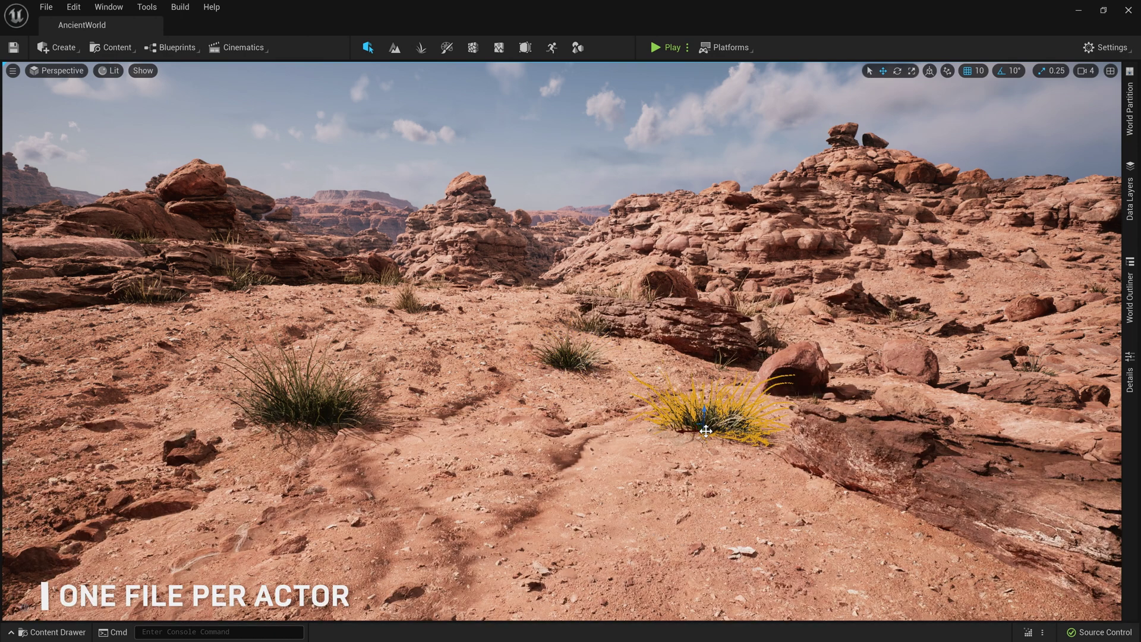
{"action": "left_click", "coordinate": [150, 7]}
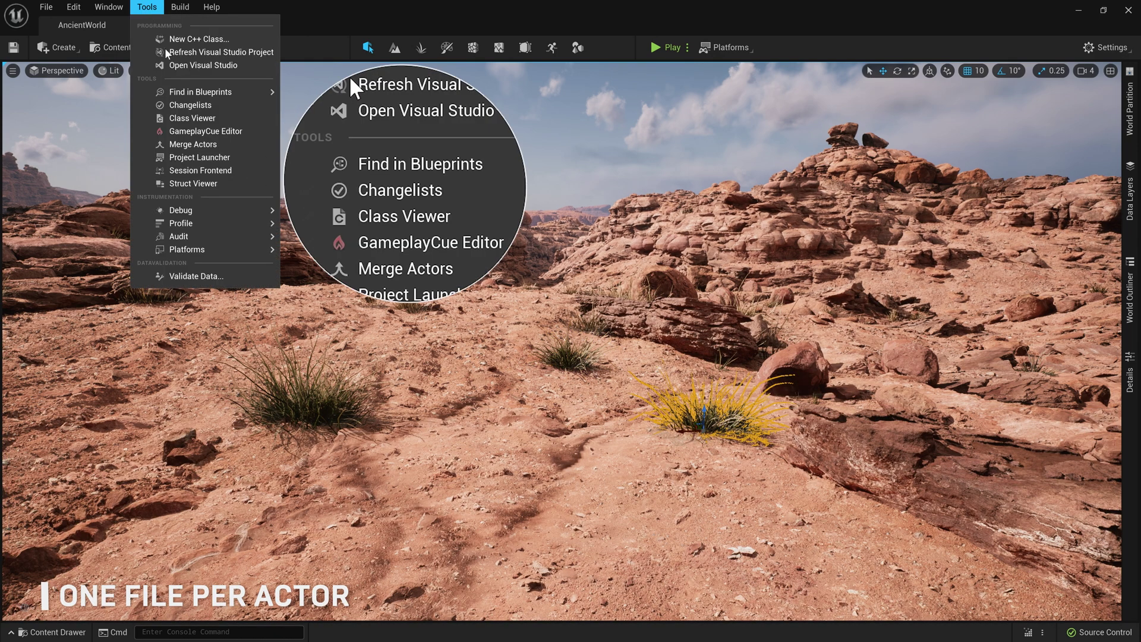
Open the source control Changelists to review pending changes.
{"action": "left_click", "coordinate": [189, 105]}
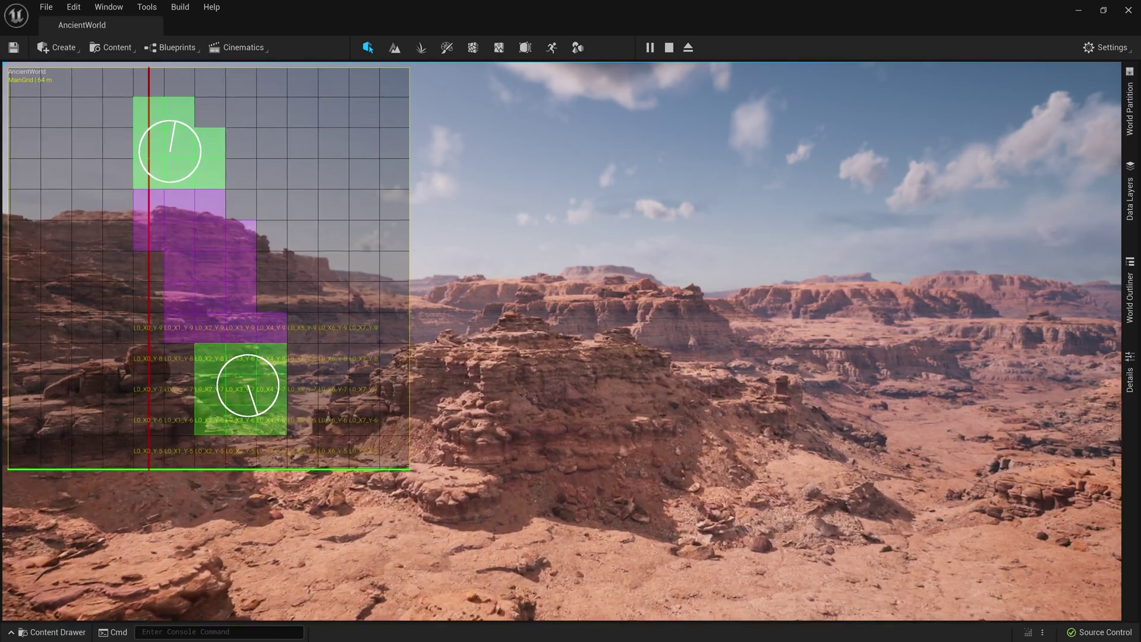
Stop play and load the Dark World and Campfire Replace data layers.
{"action": "key", "text": "Escape"}
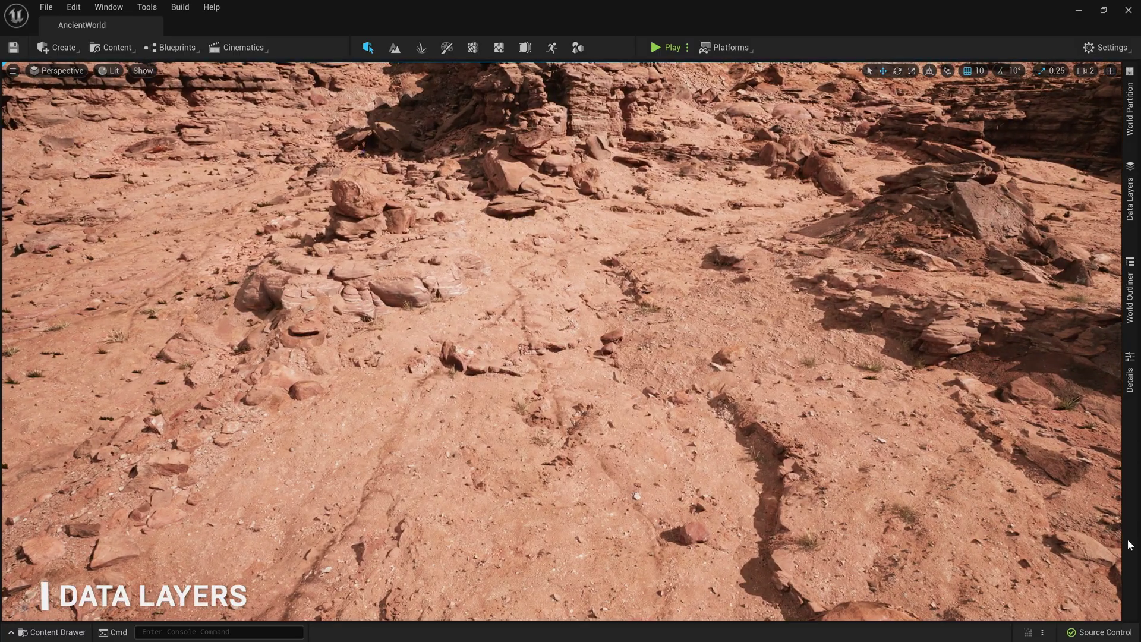
{"action": "left_click", "coordinate": [1122, 191]}
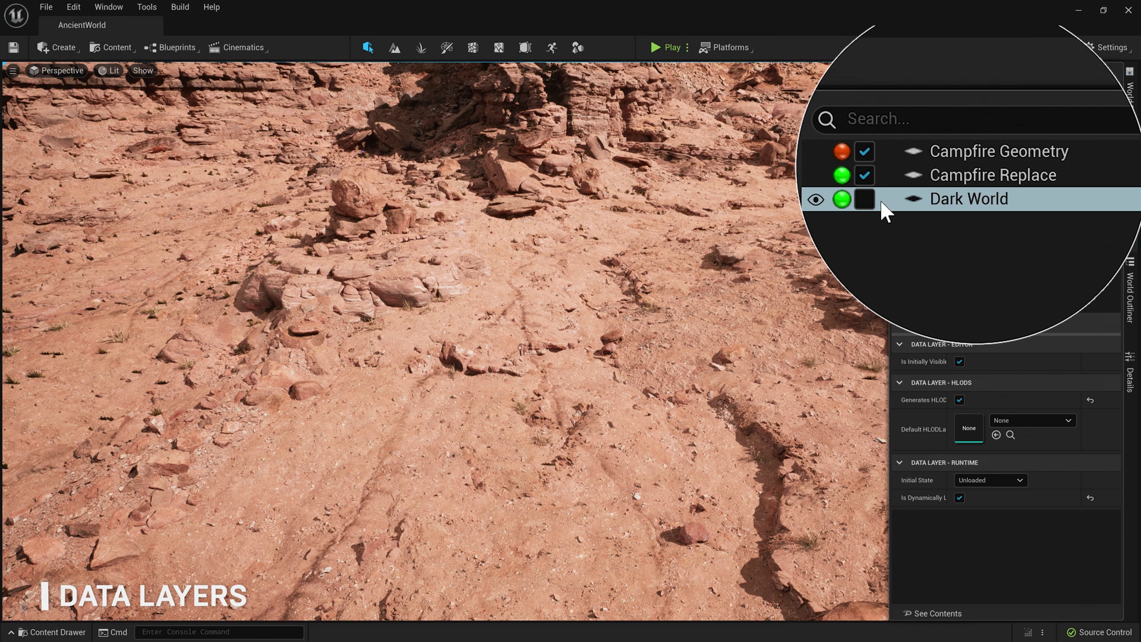
{"action": "left_click", "coordinate": [865, 199]}
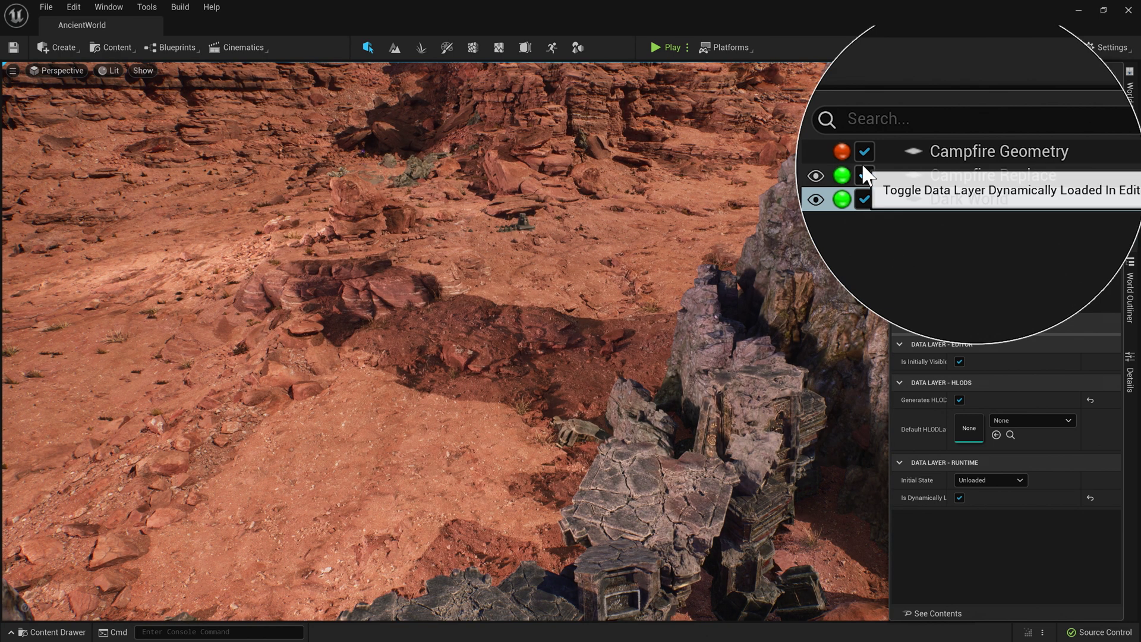
{"action": "left_click", "coordinate": [865, 175]}
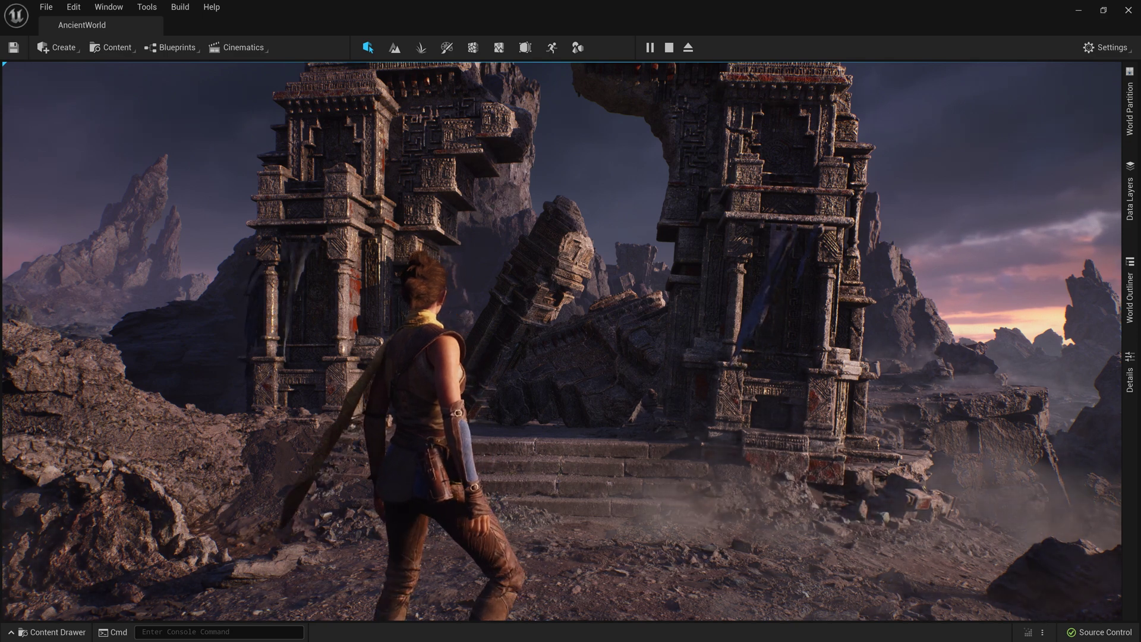
{"action": "key", "text": "ctrl+space"}
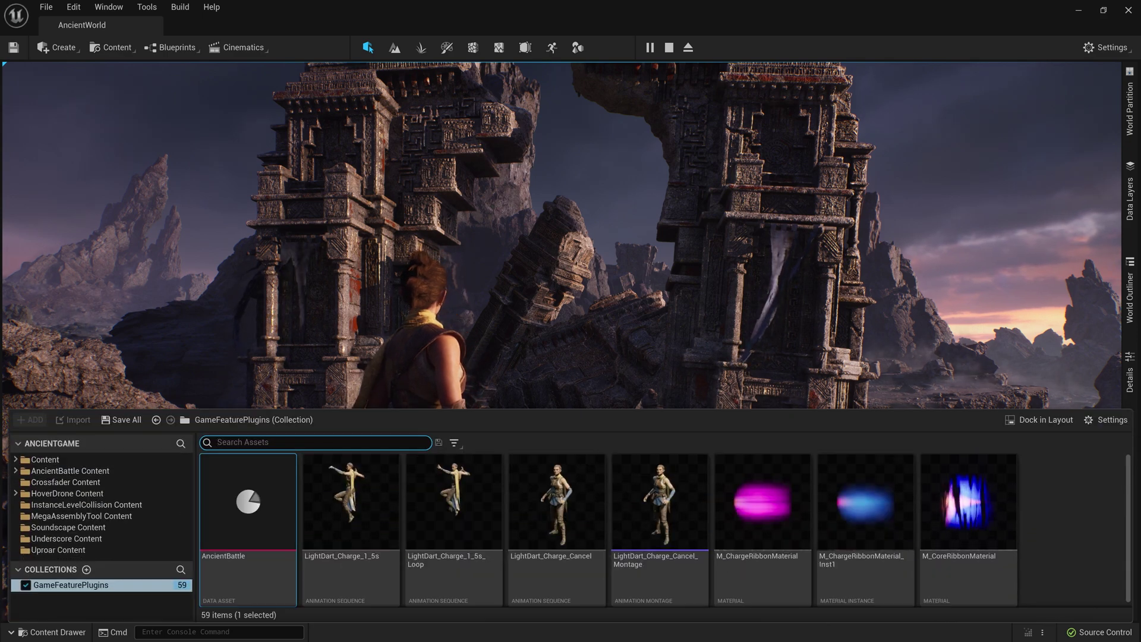
{"action": "double_click", "coordinate": [290, 528]}
{"action": "left_click", "coordinate": [209, 280]}
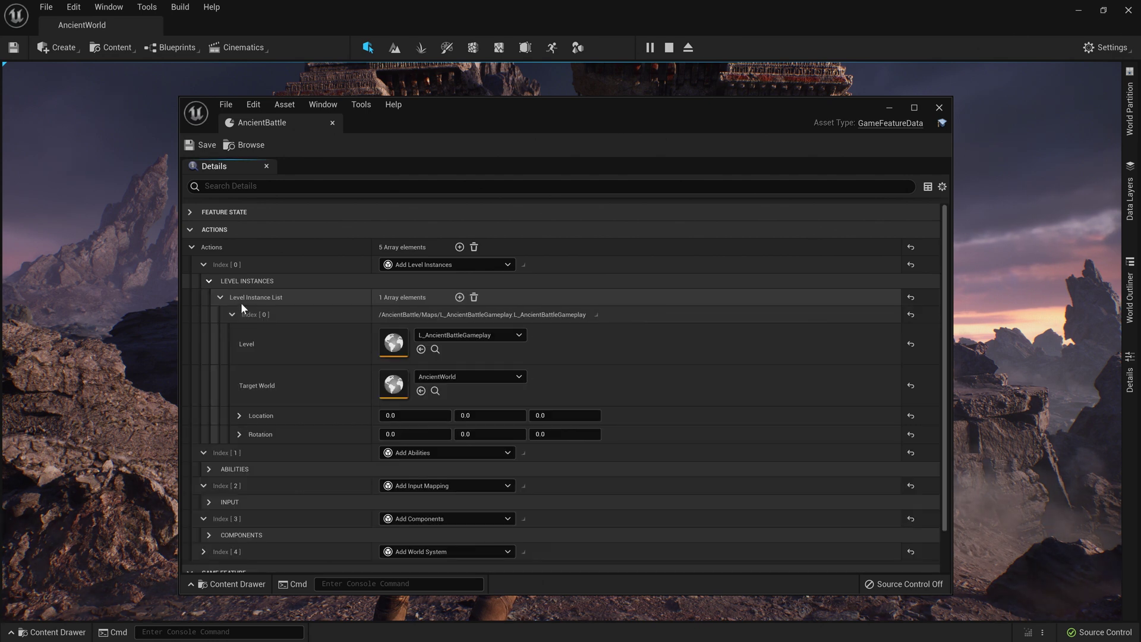
{"action": "scroll", "coordinate": [338, 350], "scroll_direction": "down", "scroll_amount": 1}
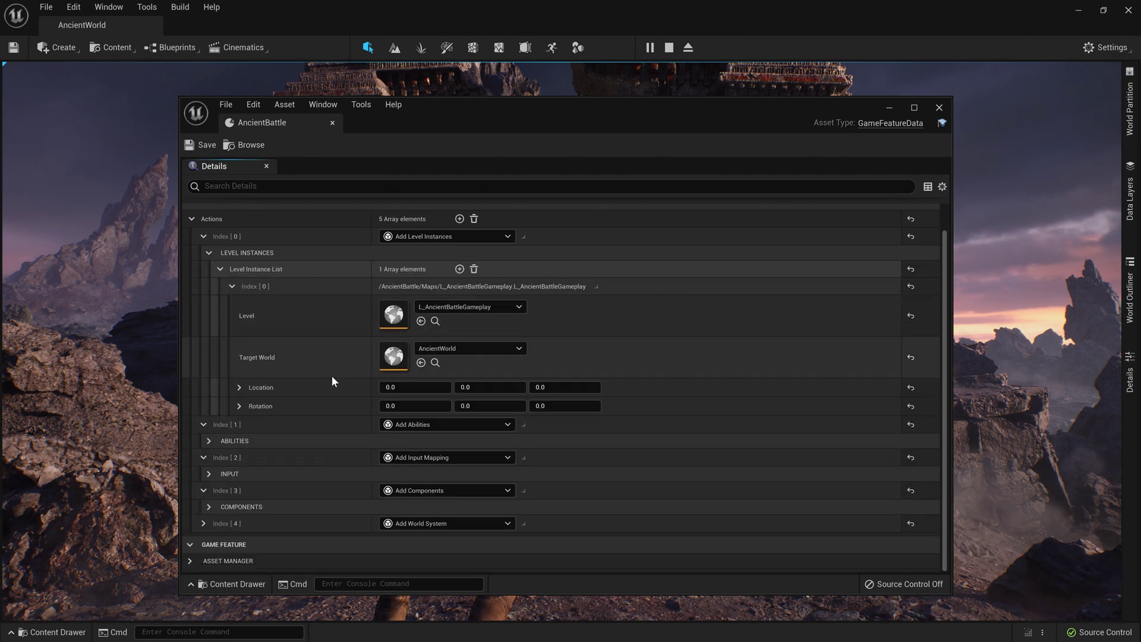
{"action": "left_click", "coordinate": [208, 440]}
{"action": "scroll", "coordinate": [334, 429], "scroll_direction": "down", "scroll_amount": 10}
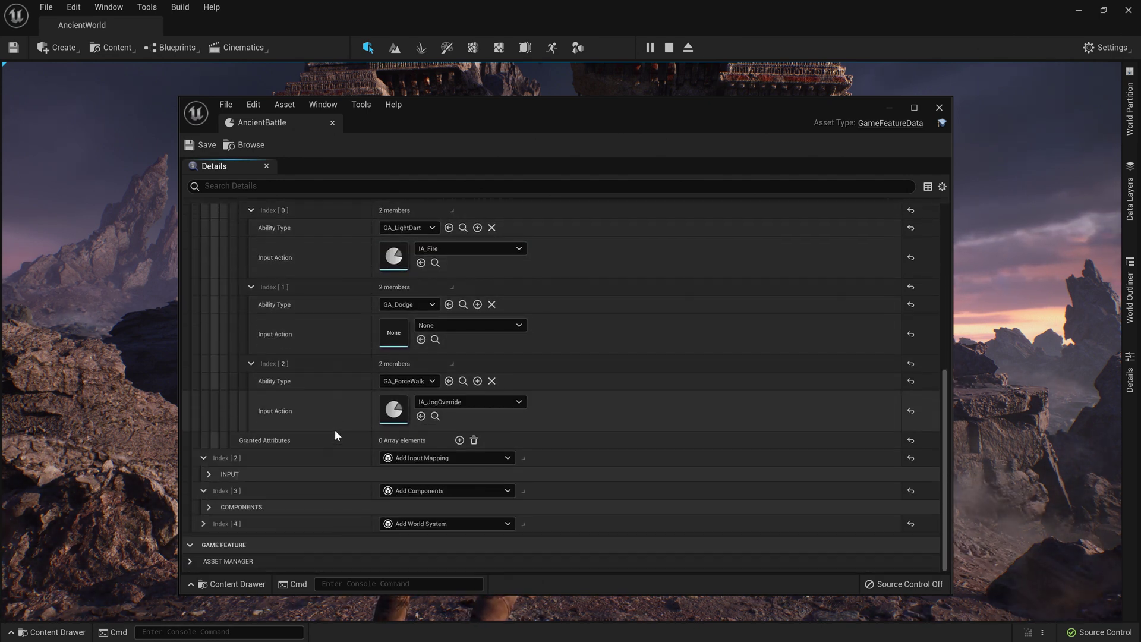
{"action": "left_click", "coordinate": [209, 473]}
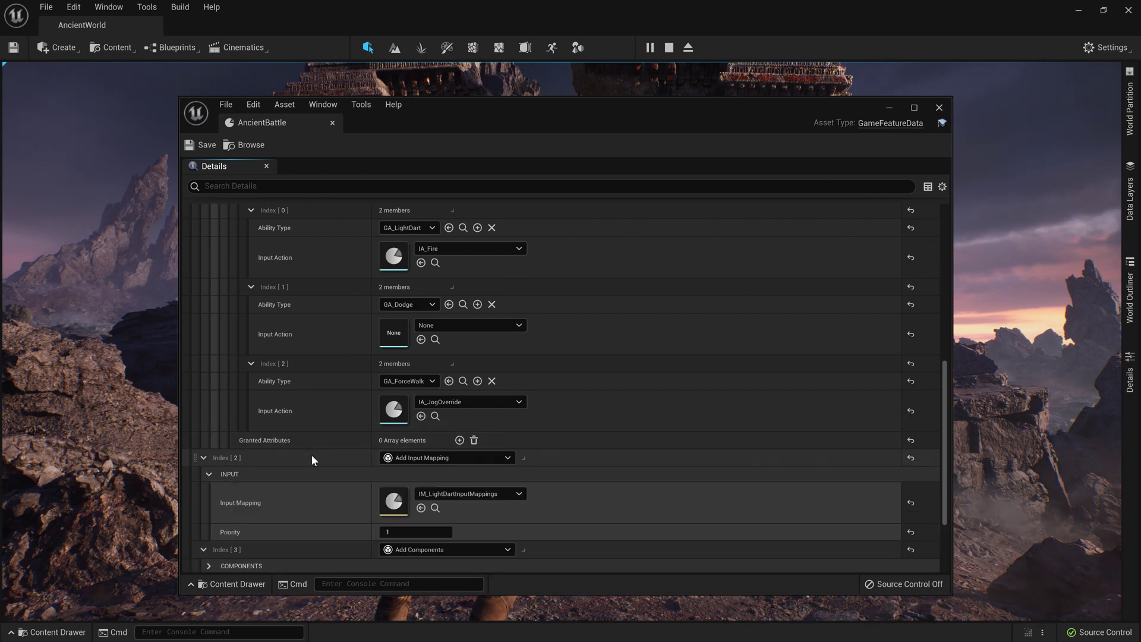
{"action": "scroll", "coordinate": [311, 454], "scroll_direction": "down", "scroll_amount": 2}
{"action": "left_click", "coordinate": [209, 507]}
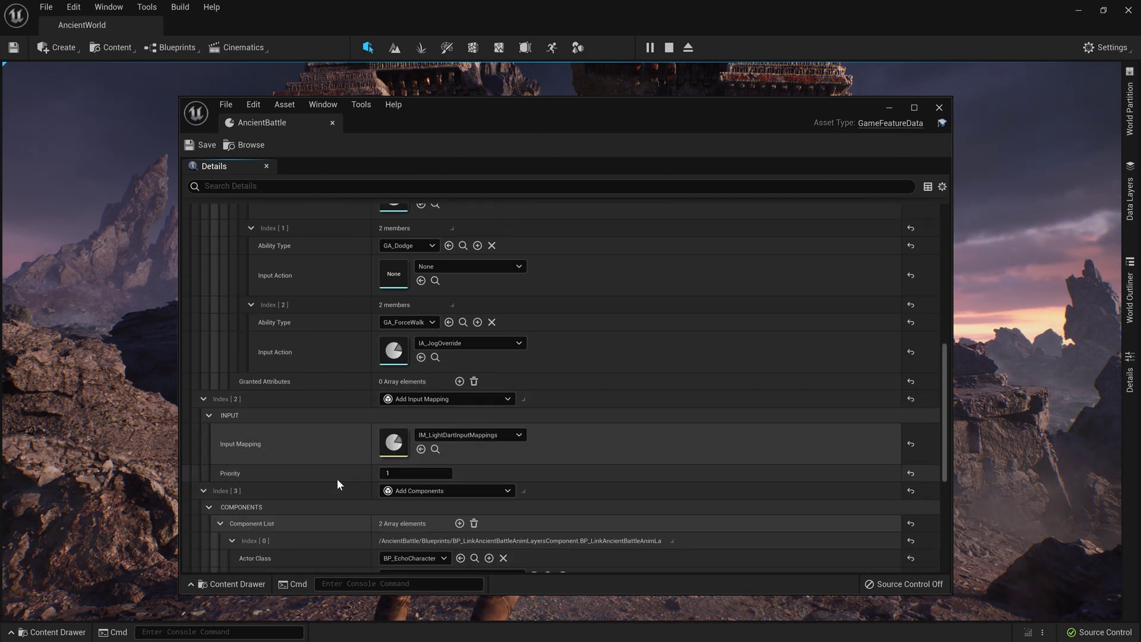
{"action": "scroll", "coordinate": [337, 484], "scroll_direction": "down", "scroll_amount": 6}
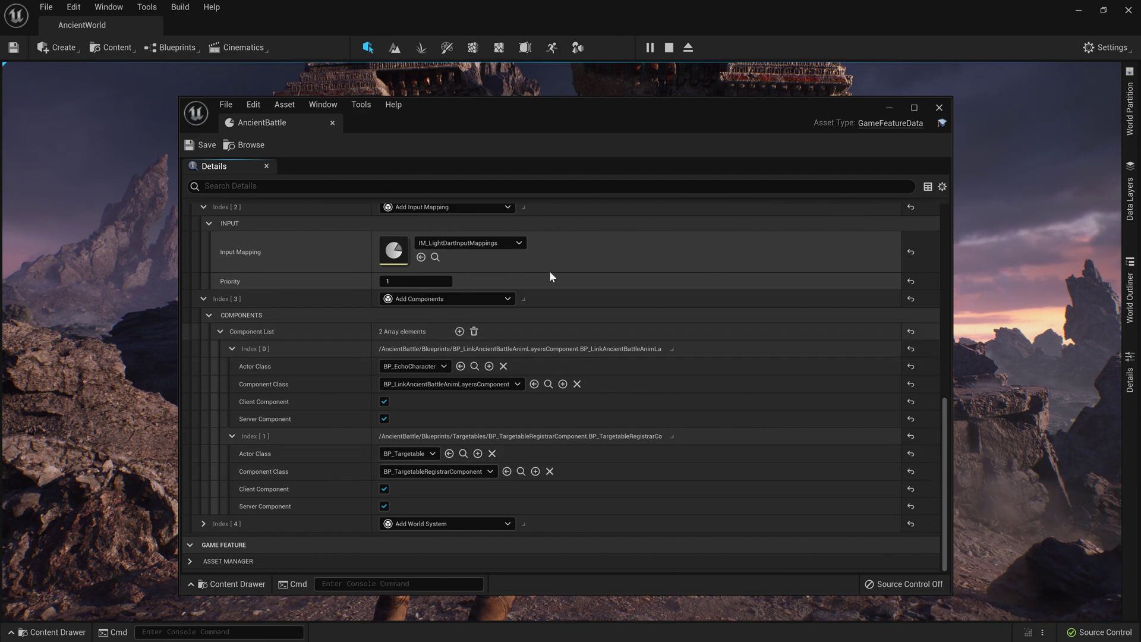
{"action": "left_click", "coordinate": [889, 108]}
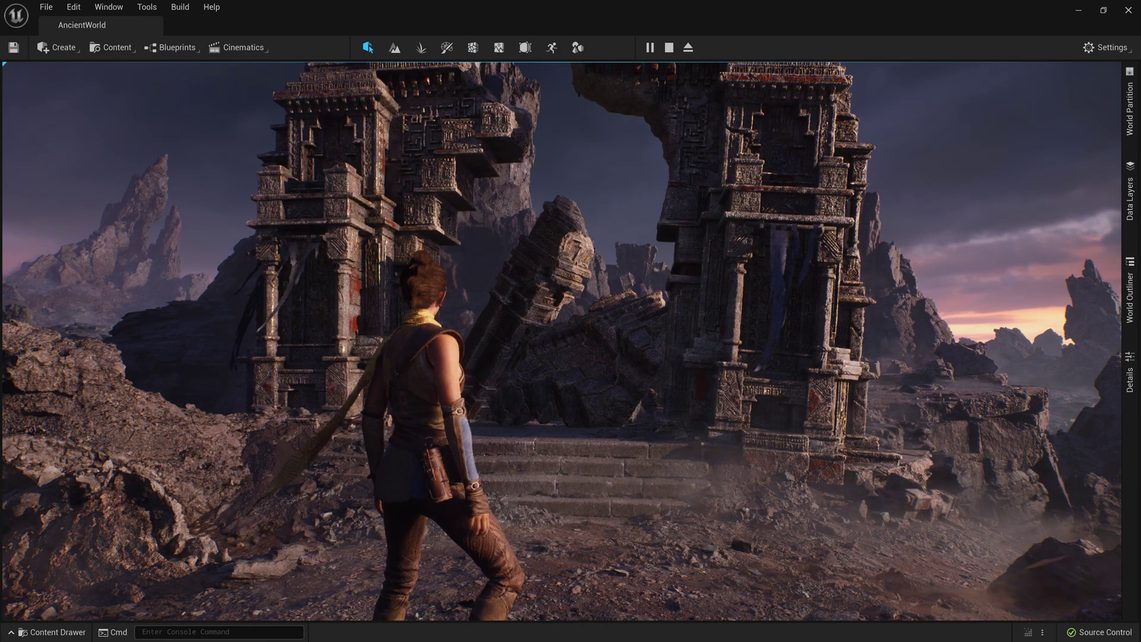
Cast the blue energy ability at the gate, then scroll the GameFeaturePlugins assets down to T_LightDartColorCurve.
{"action": "left_click", "coordinate": [562, 289]}
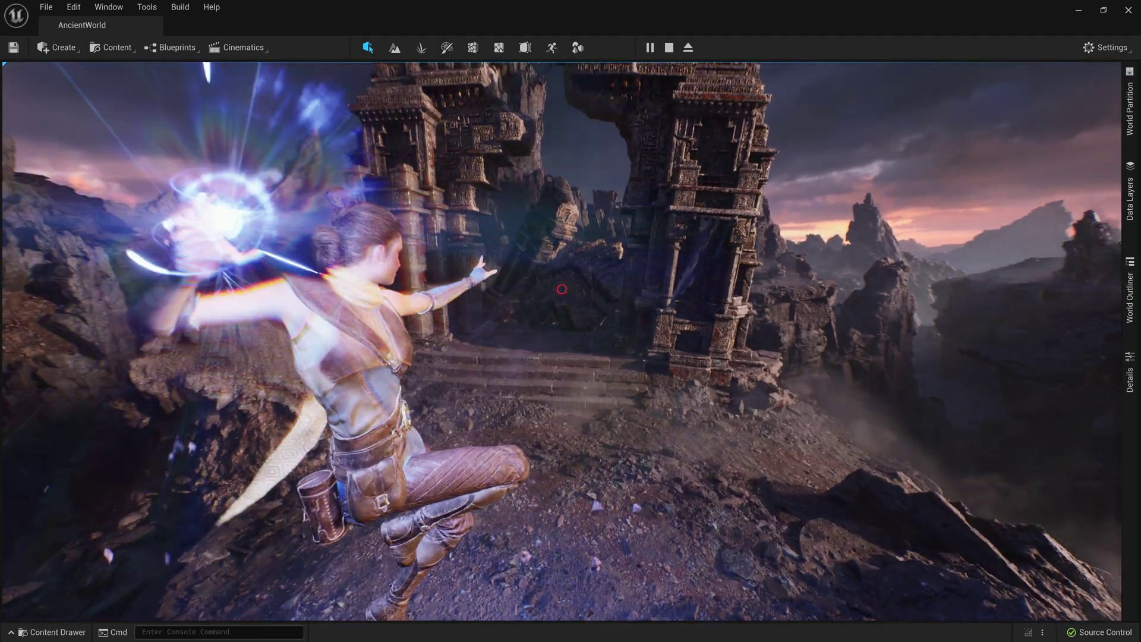
{"action": "key", "text": "w"}
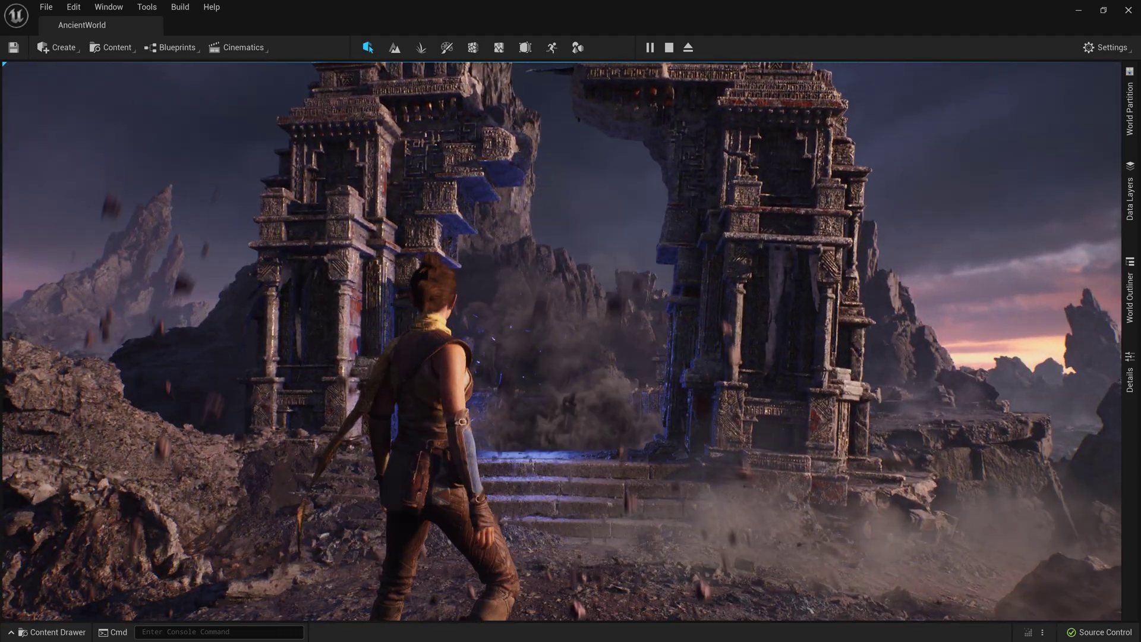
{"action": "key", "text": "ctrl+space"}
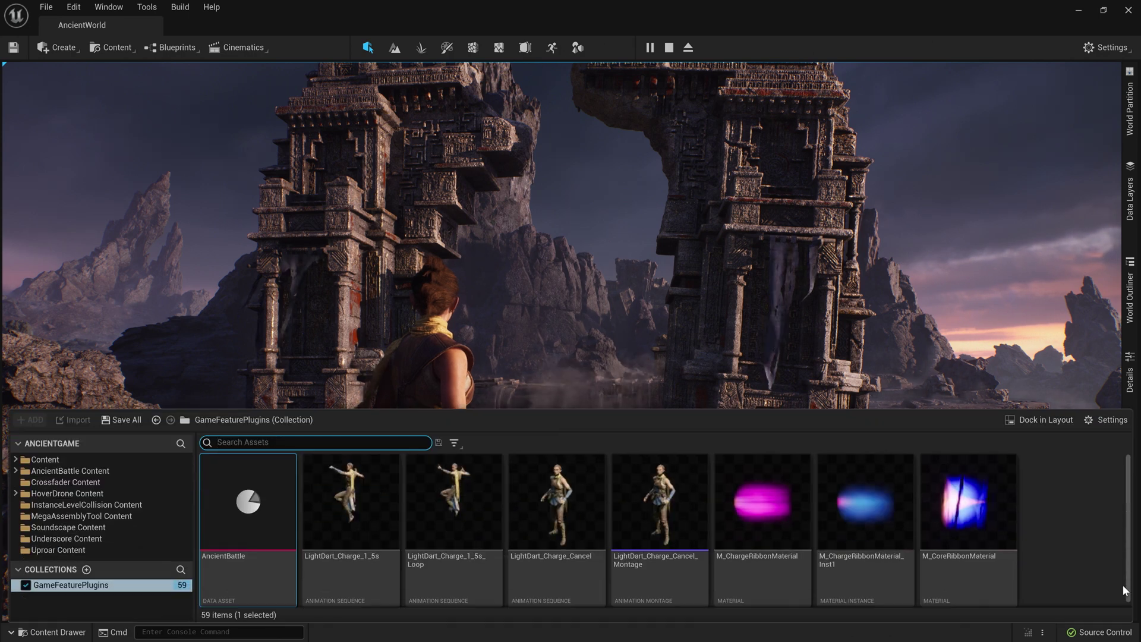
{"action": "scroll", "coordinate": [1122, 583], "scroll_direction": "down", "scroll_amount": 3}
{"action": "scroll", "coordinate": [1122, 583], "scroll_direction": "down", "scroll_amount": 3}
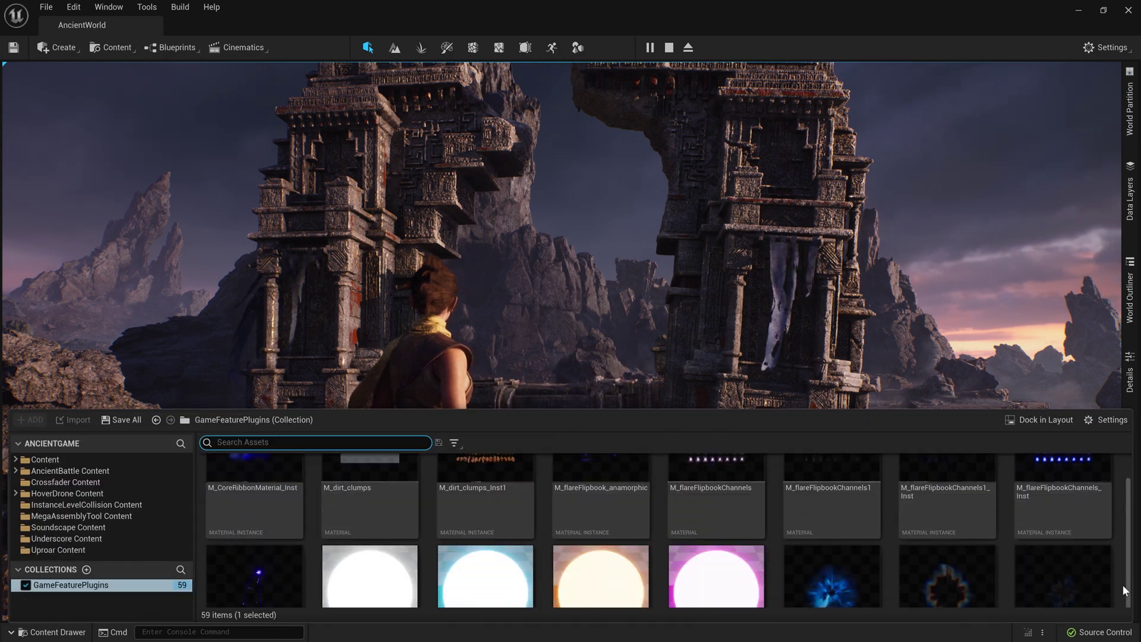
{"action": "scroll", "coordinate": [1121, 583], "scroll_direction": "down", "scroll_amount": 5}
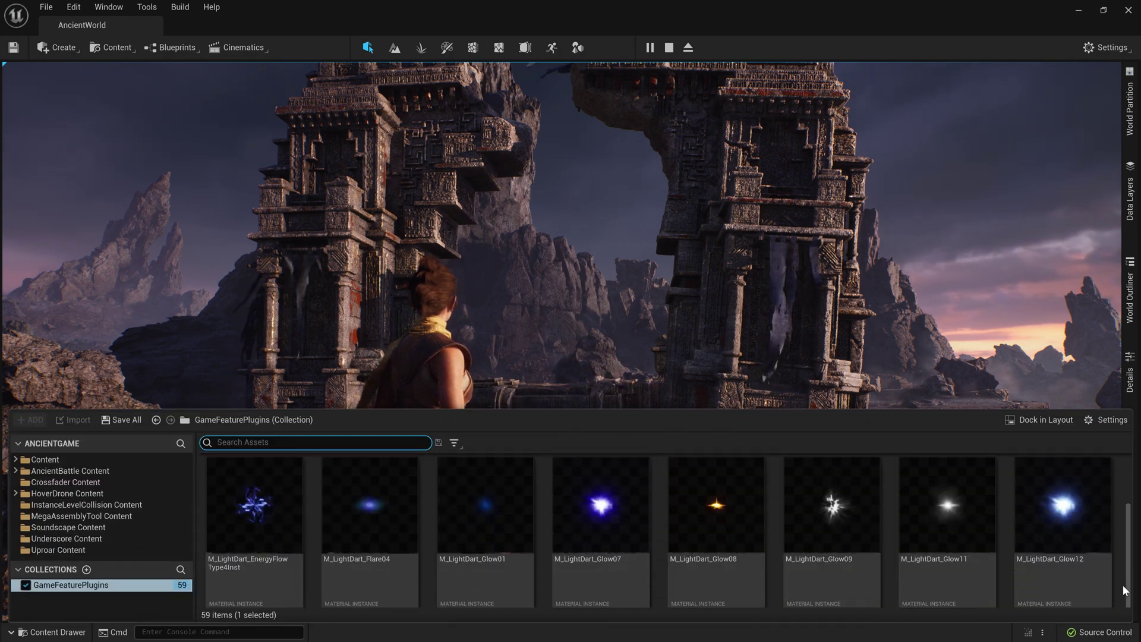
{"action": "scroll", "coordinate": [1122, 584], "scroll_direction": "down", "scroll_amount": 6}
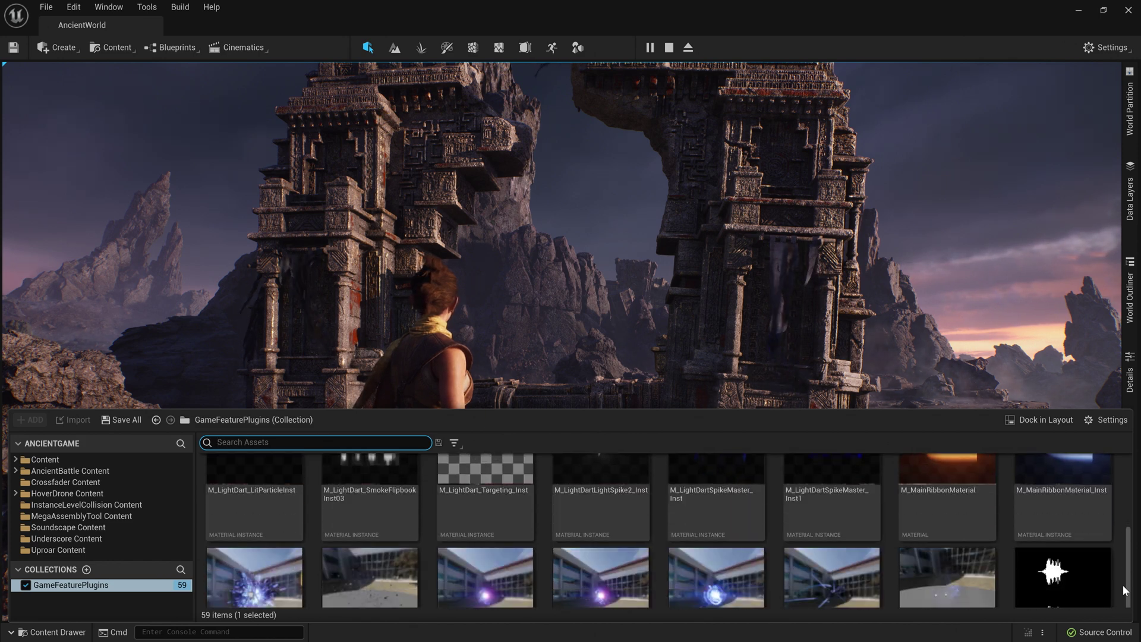
{"action": "scroll", "coordinate": [1122, 583], "scroll_direction": "down", "scroll_amount": 4}
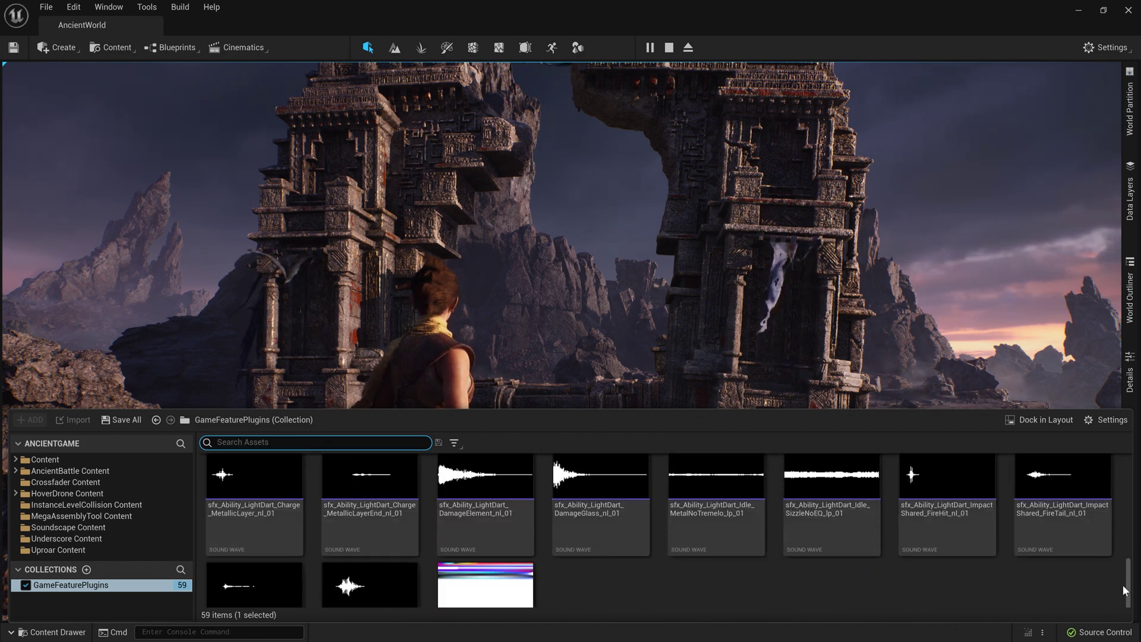
{"action": "scroll", "coordinate": [1122, 584], "scroll_direction": "down", "scroll_amount": 1}
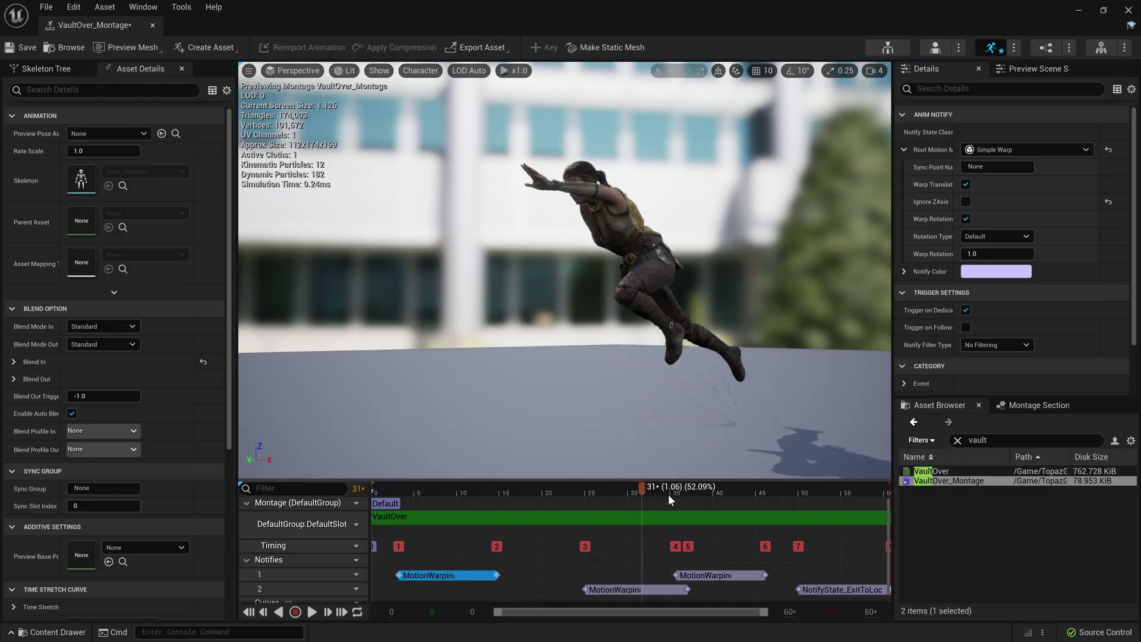
Scrub VaultOver_Montage back to frame 16, then enter FrontEdge as the sync point name.
{"action": "left_click", "coordinate": [591, 489]}
{"action": "left_click_drag", "start_coordinate": [580, 521], "coordinate": [518, 537]}
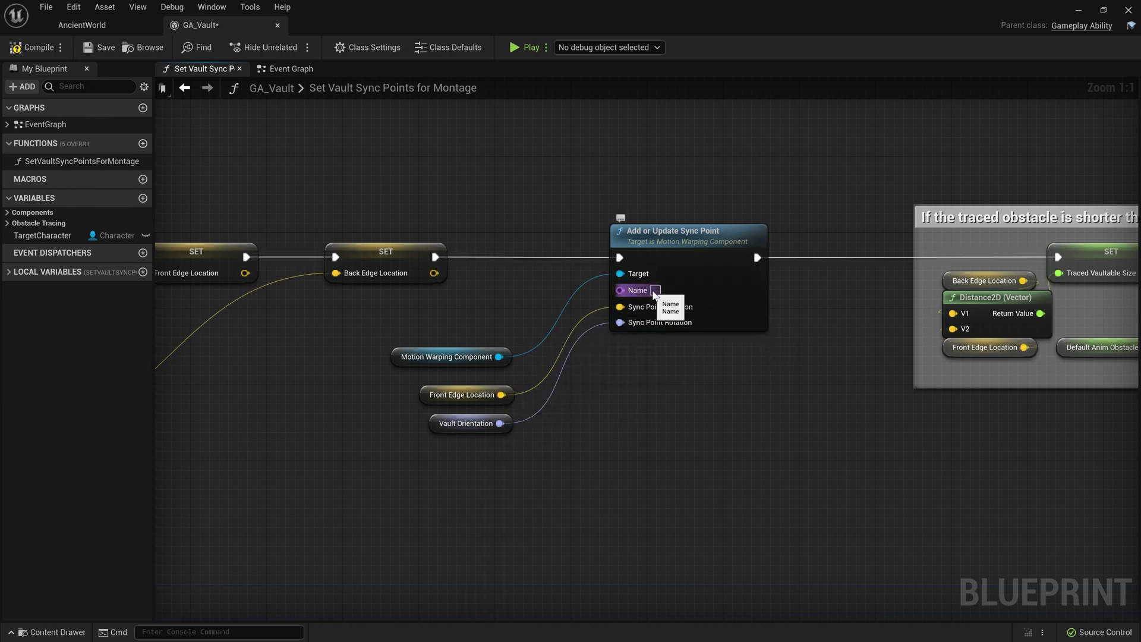
{"action": "type", "text": "FrontEdge"}
Commit the FrontEdge name, then run the character forward and vault over the carved blocks.
{"action": "key", "text": "Return"}
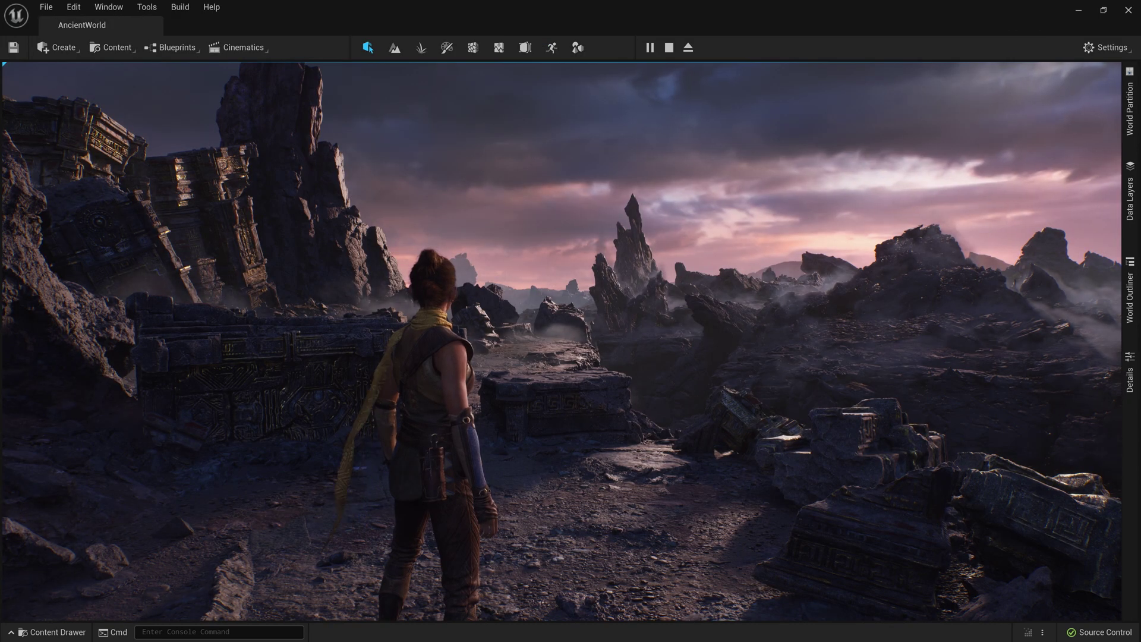
{"action": "key", "text": "w"}
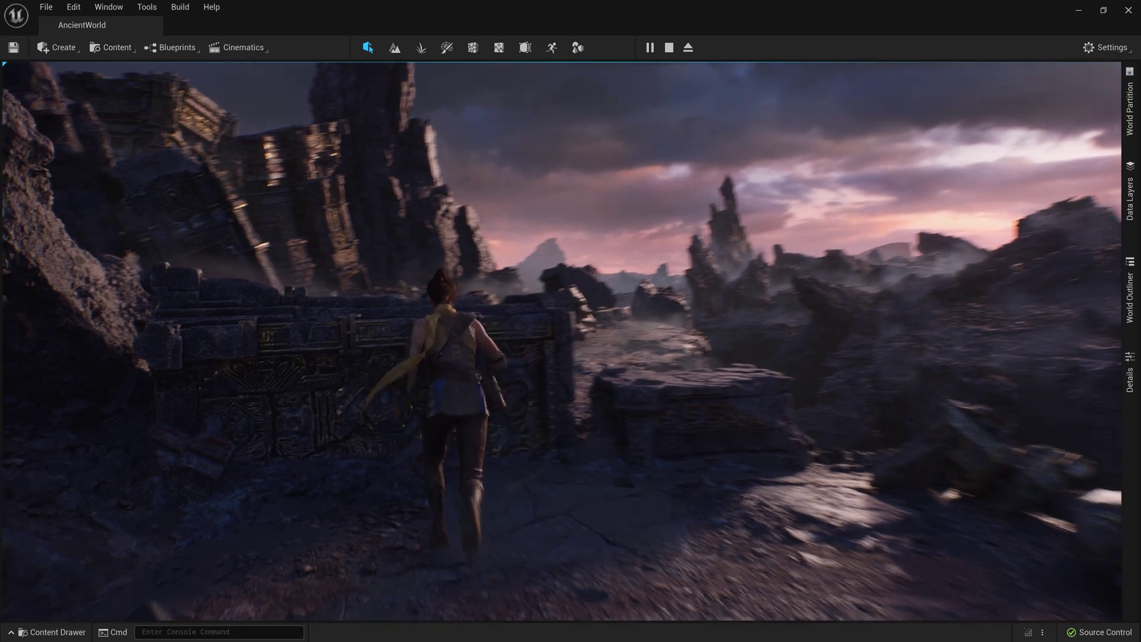
{"action": "key", "text": "space"}
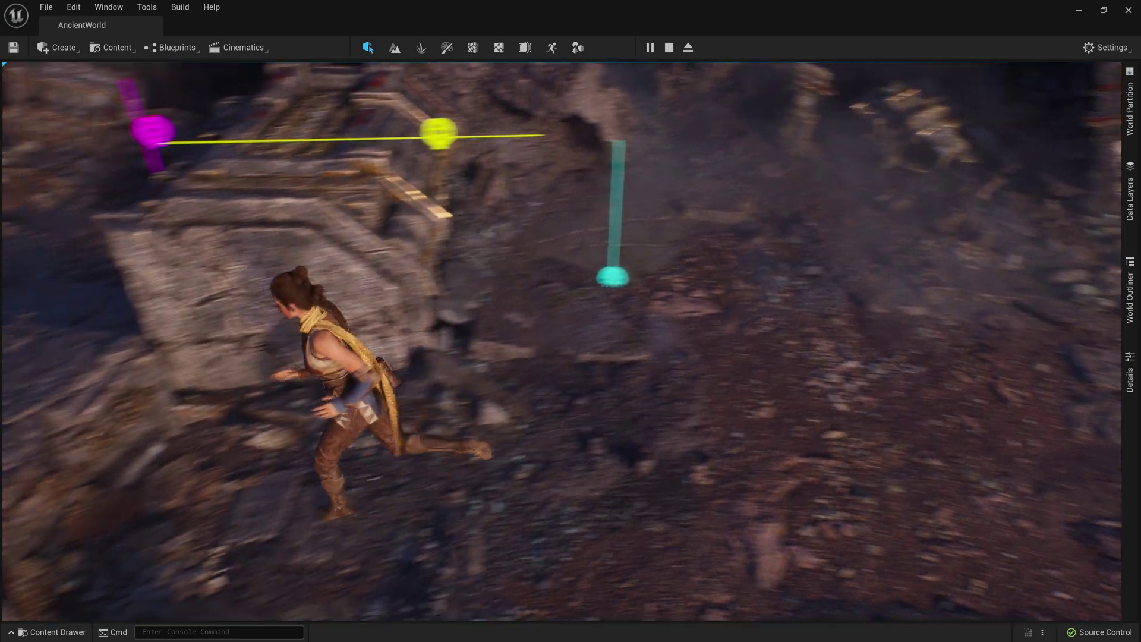
{"action": "key", "text": "space"}
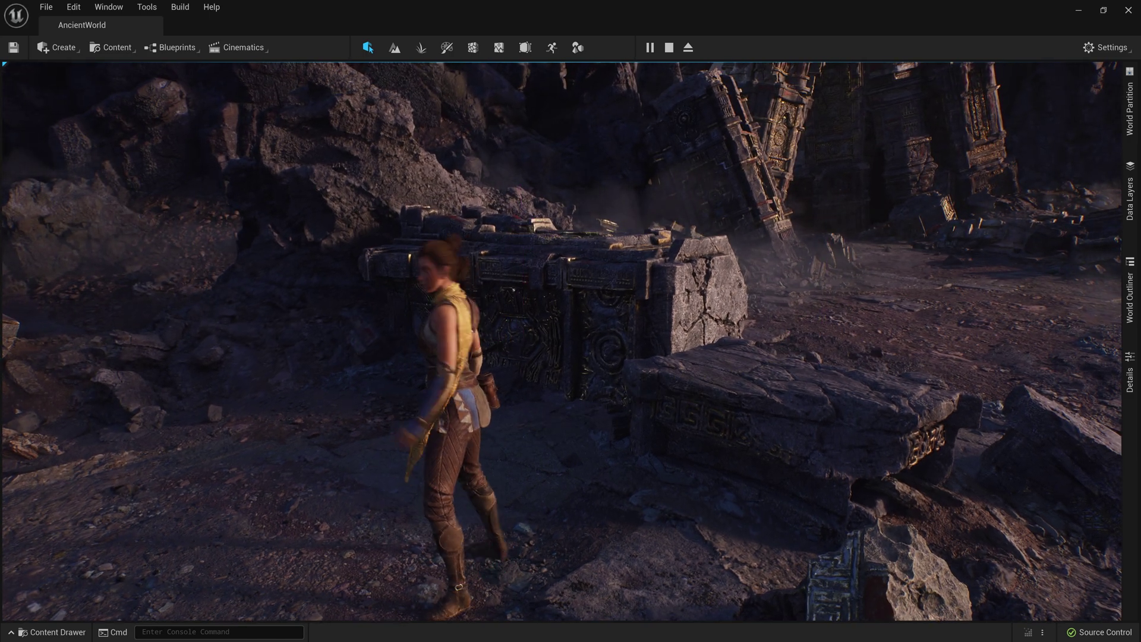
{"action": "key", "text": "w"}
{"action": "key", "text": "space"}
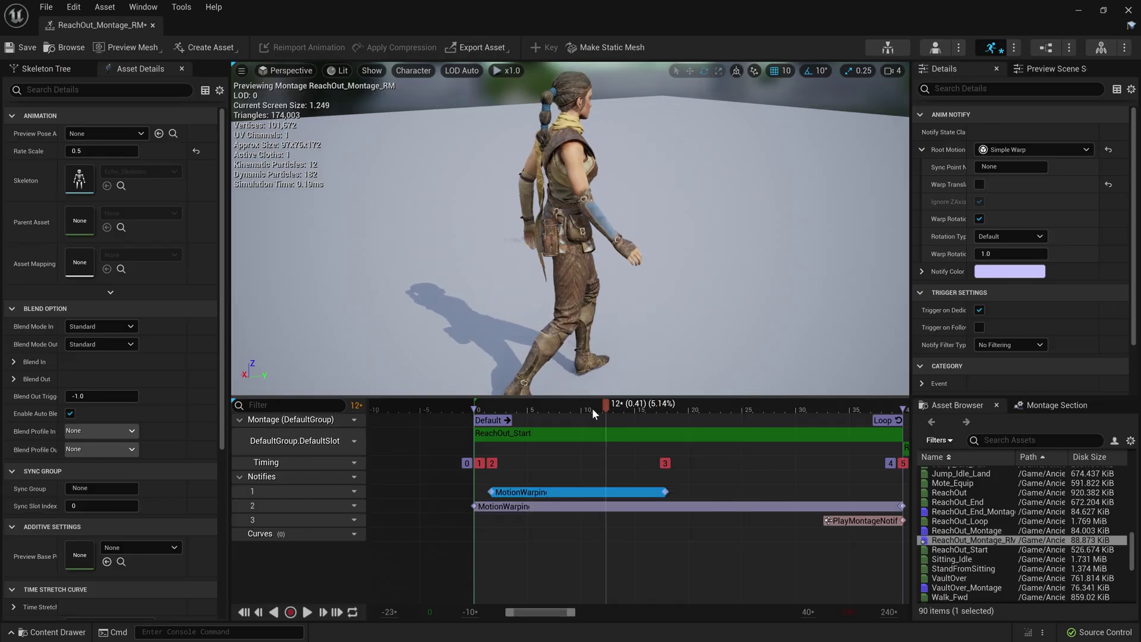
Scrub ReachOut_Montage_RM from frame 12 to 17 and set the notify's sync point to FacingRotation.
{"action": "left_click_drag", "start_coordinate": [592, 408], "coordinate": [661, 405]}
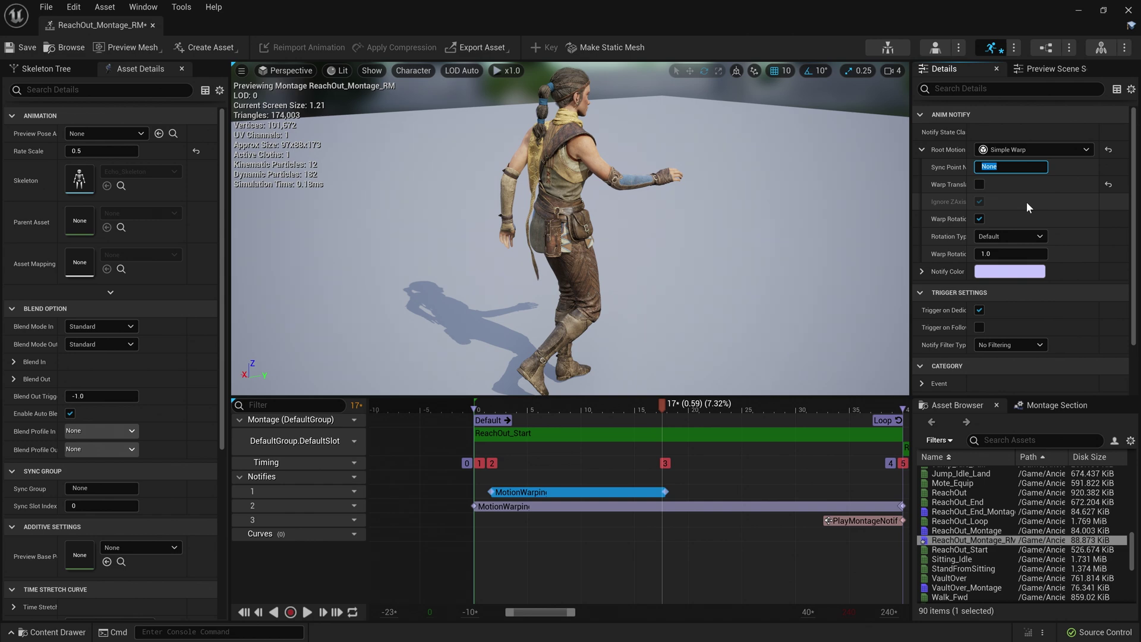
{"action": "type", "text": "FacingRotation"}
{"action": "key", "text": "Return"}
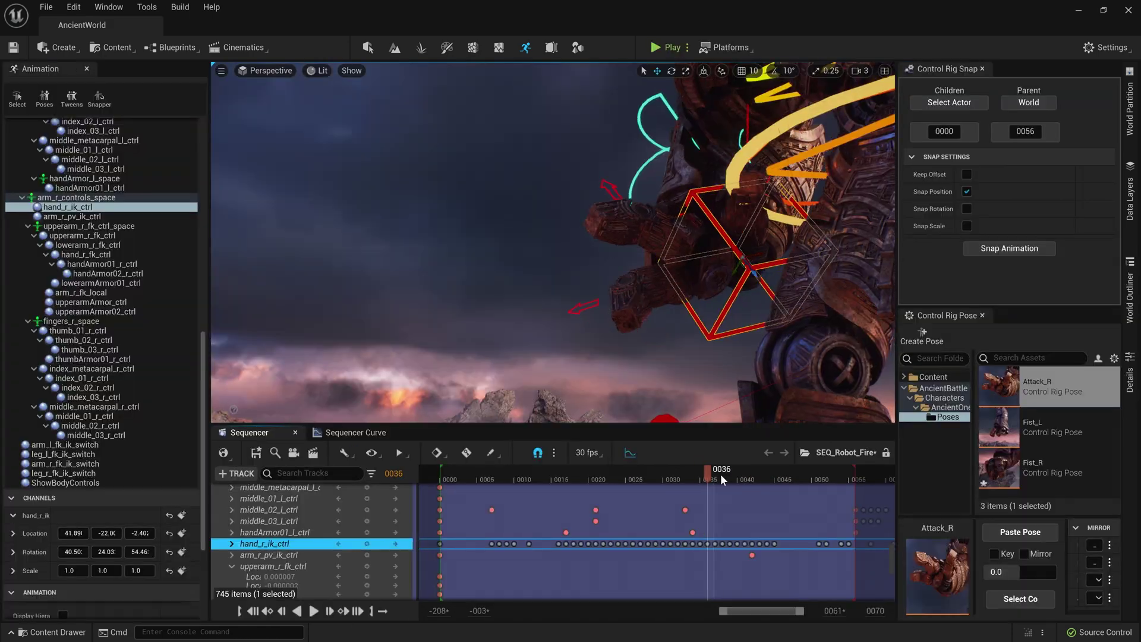
Scrub SEQ_Robot_Fire to frame 0047 and select the right-hand finger controls.
{"action": "left_click_drag", "start_coordinate": [720, 473], "coordinate": [798, 485]}
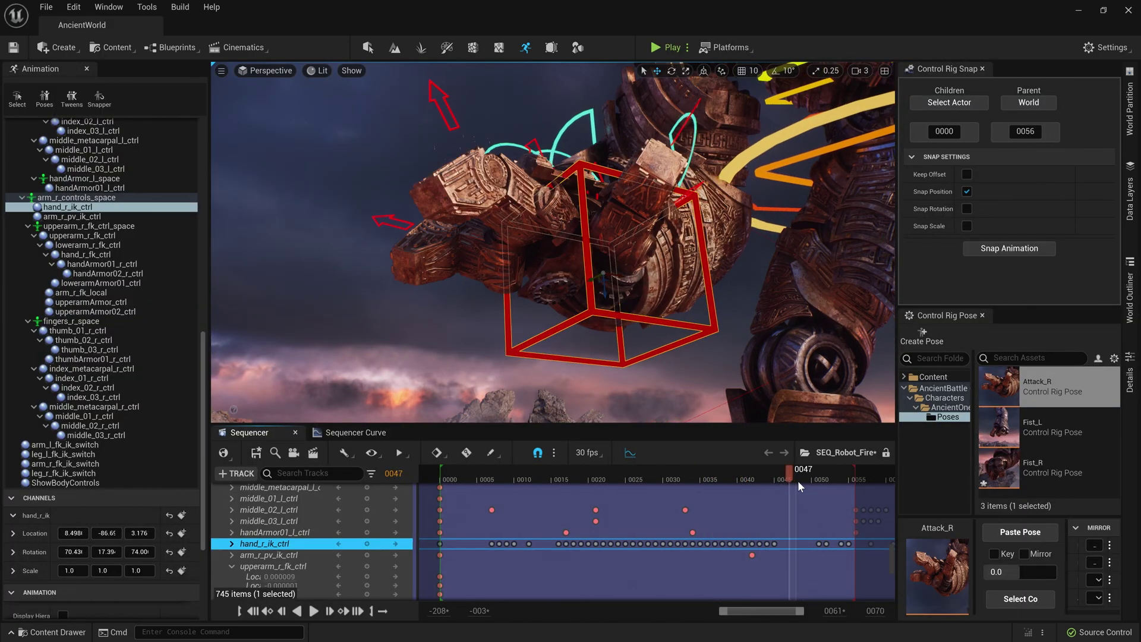
{"action": "left_click", "coordinate": [1014, 595]}
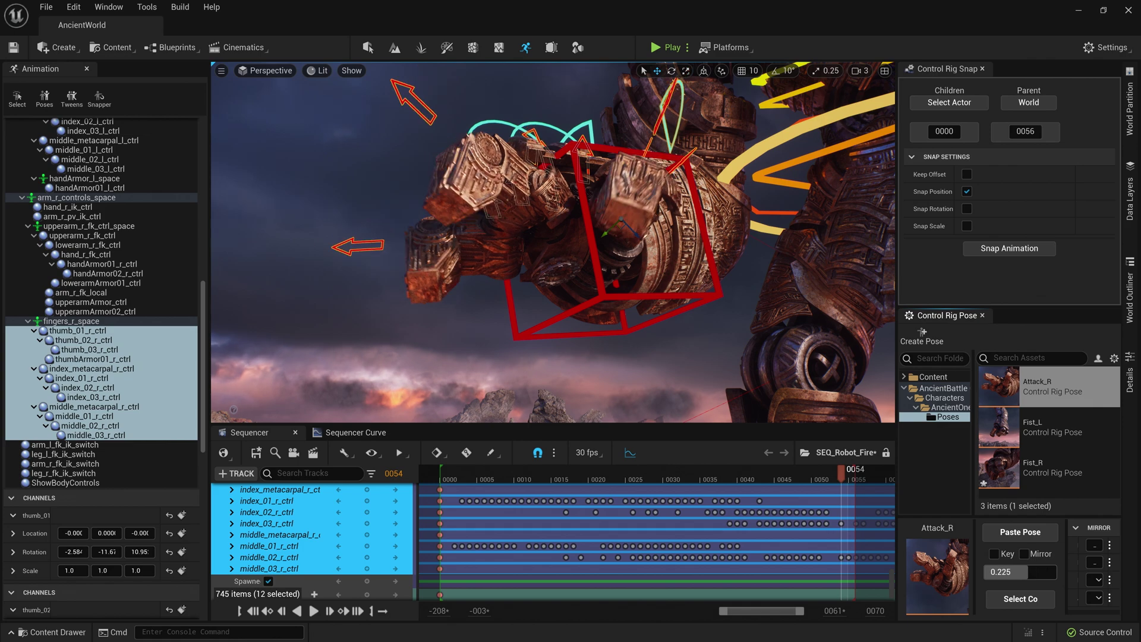
{"action": "mouse_move", "coordinate": [840, 475]}
{"action": "left_mouse_down"}
{"action": "mouse_move", "coordinate": [739, 463]}
{"action": "mouse_move", "coordinate": [771, 482]}
{"action": "mouse_move", "coordinate": [836, 473]}
{"action": "left_mouse_up"}
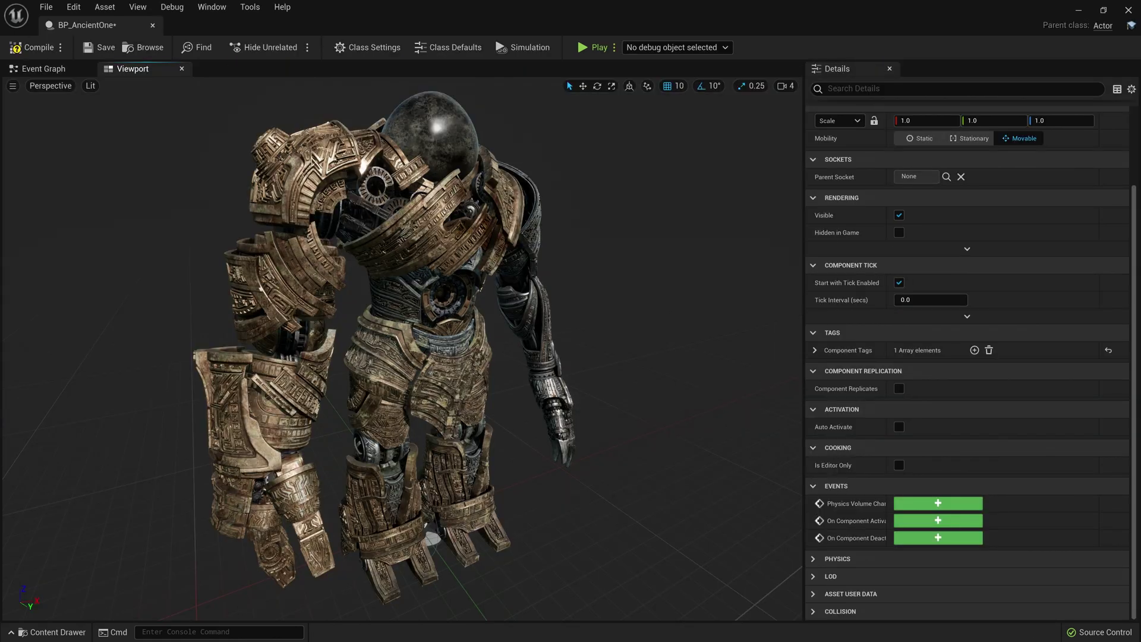
Select the chestplate component in BP_AncientOne and open its static mesh in the Static Mesh editor.
{"action": "left_click", "coordinate": [286, 169]}
{"action": "left_click", "coordinate": [360, 190]}
{"action": "left_click", "coordinate": [428, 232]}
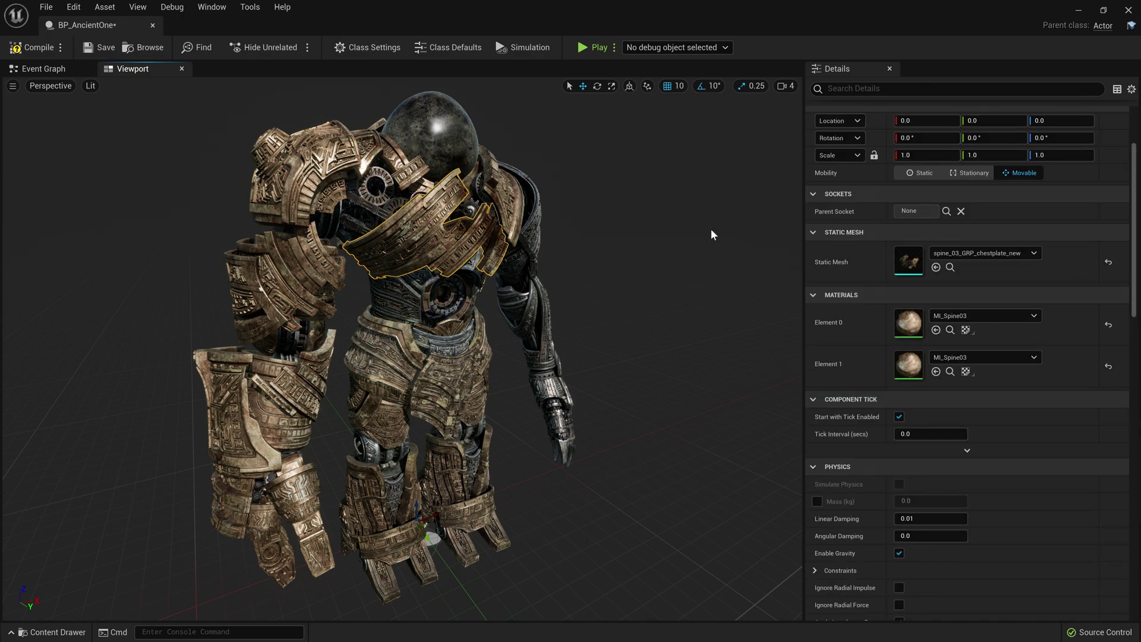
{"action": "left_click", "coordinate": [949, 268]}
{"action": "double_click", "coordinate": [907, 262]}
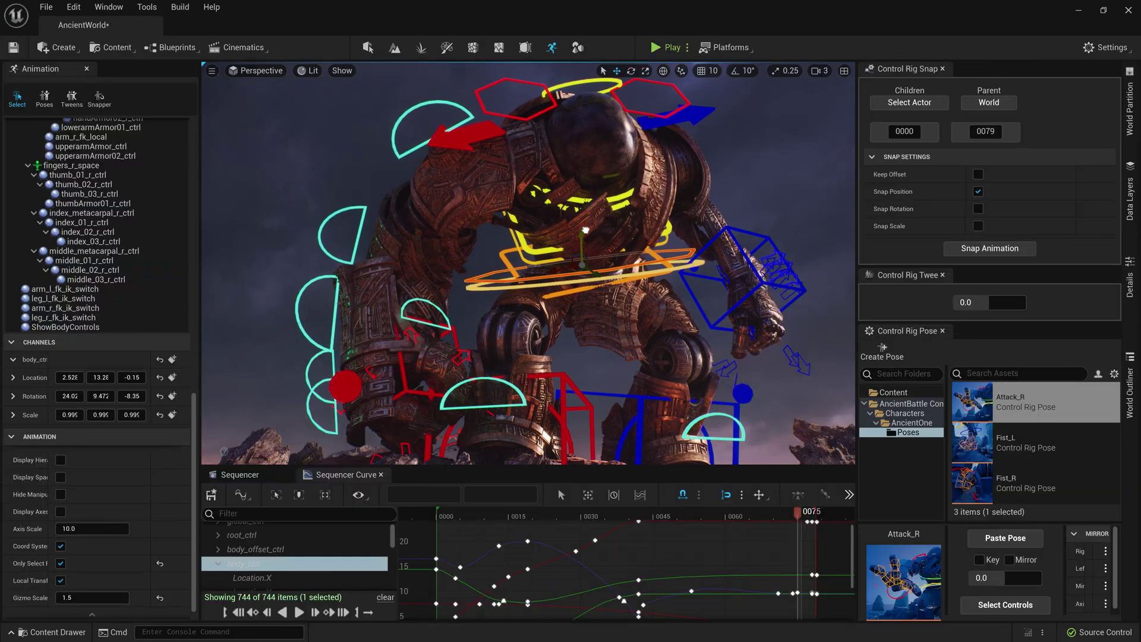
Rotate the robot's torso control and scrub the fire sequence between frames 0049 and 0075.
{"action": "left_click_drag", "start_coordinate": [625, 260], "coordinate": [578, 250]}
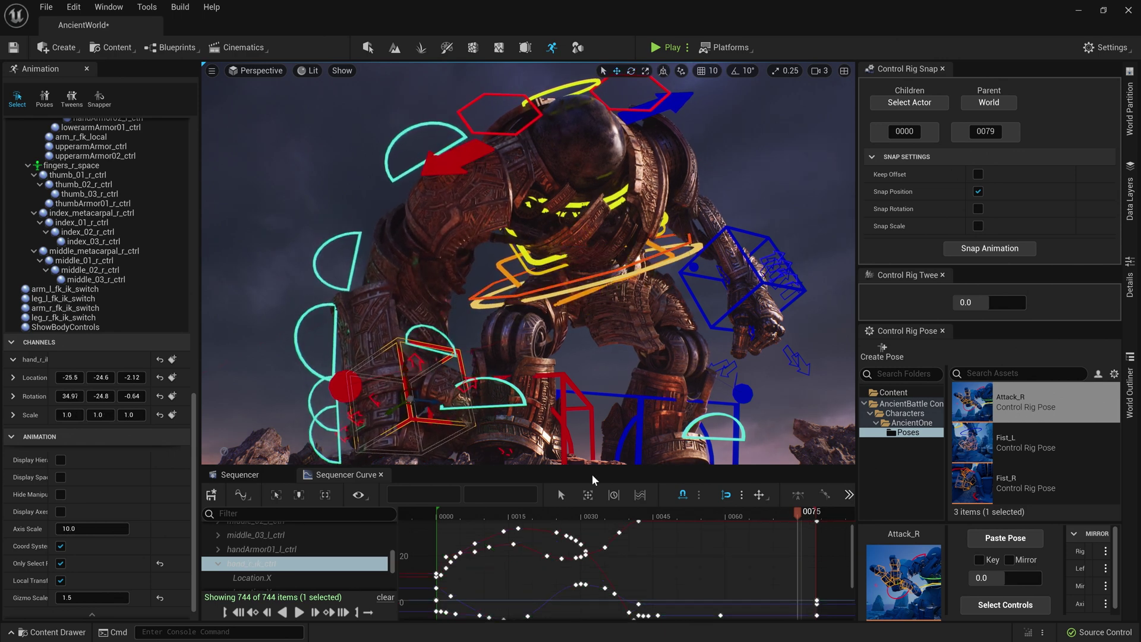
{"action": "left_click_drag", "start_coordinate": [618, 514], "coordinate": [672, 514]}
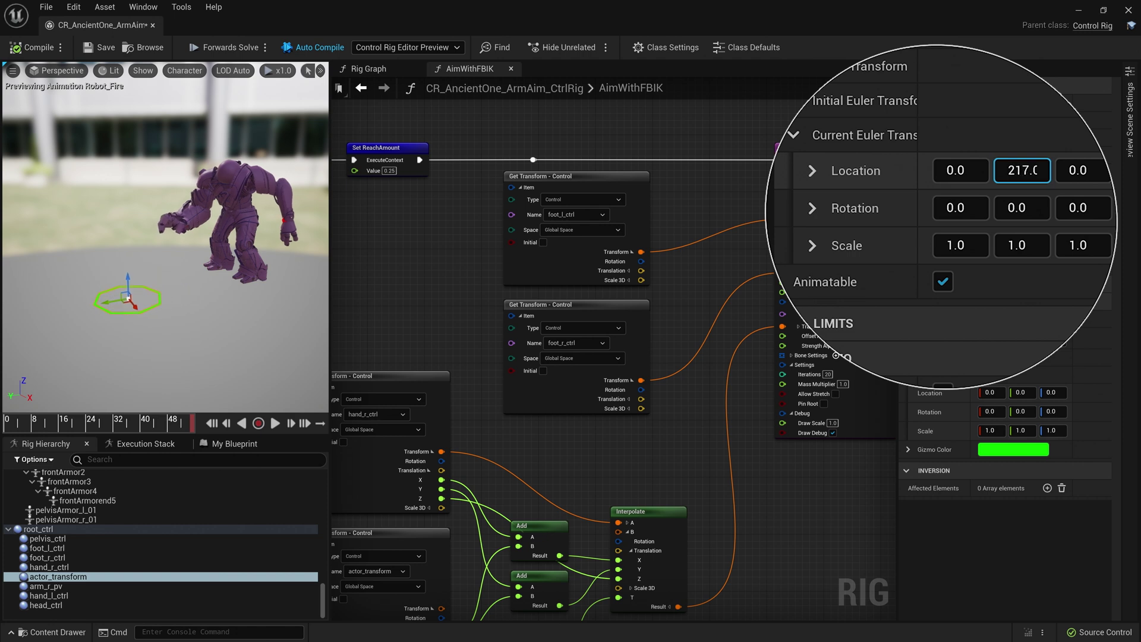
Drag actor_transform's Location Y to 394.2 and select the Set ReachAmount value of 0.25.
{"action": "left_click_drag", "start_coordinate": [1022, 207], "coordinate": [411, 178]}
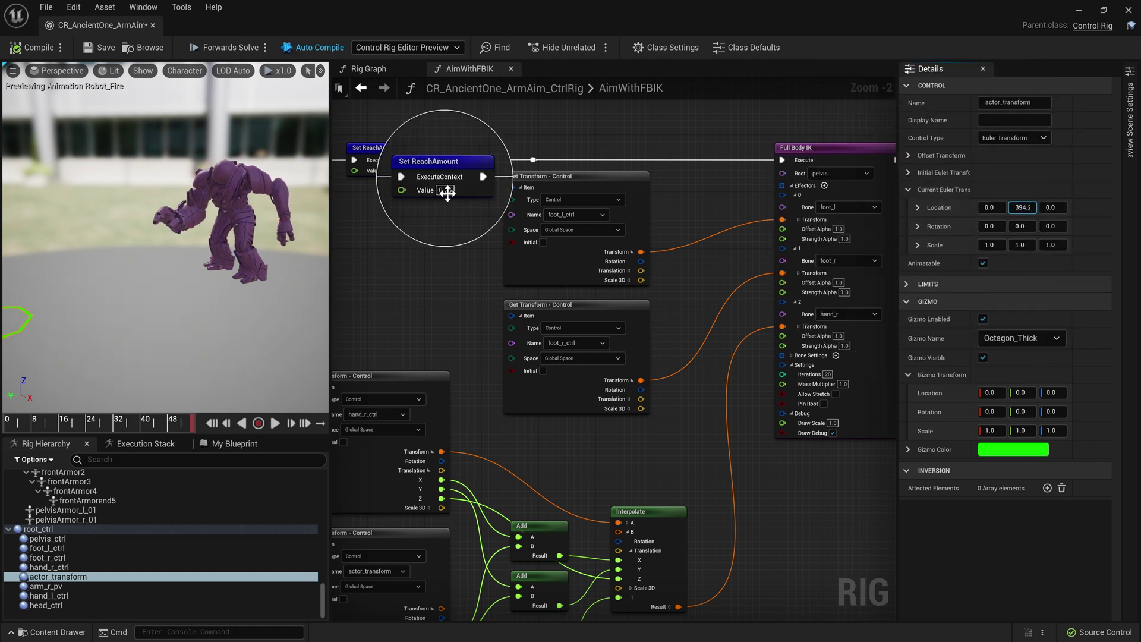
{"action": "left_click", "coordinate": [446, 191]}
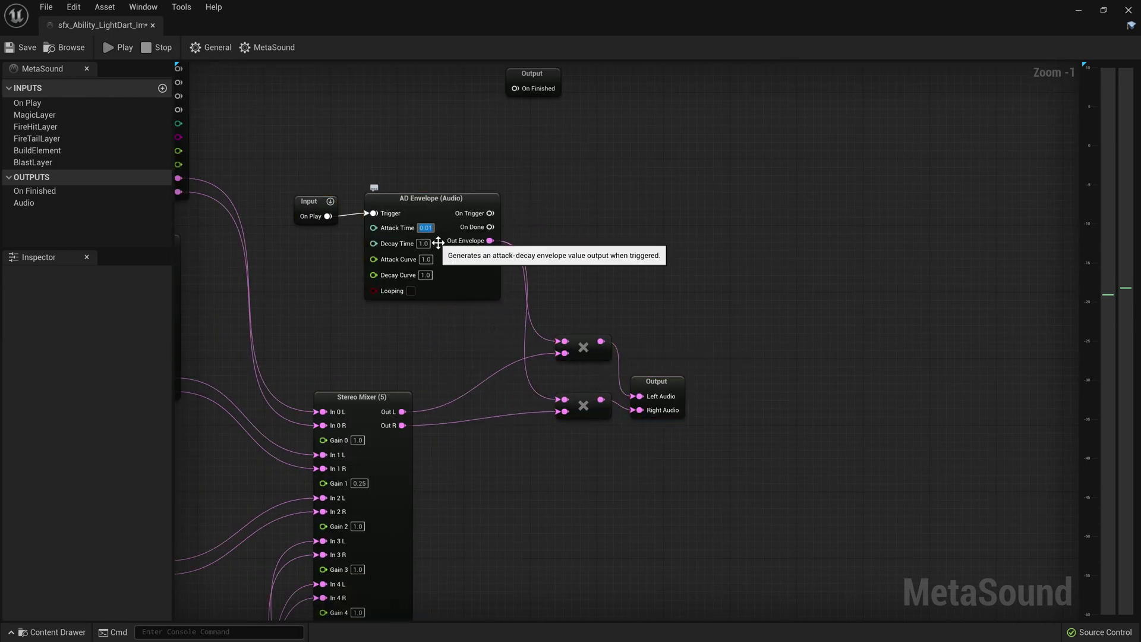
Play the light-dart MetaSound from its Output node, then open sfx_Golem_RobotBlast_meta from the Content Drawer.
{"action": "left_click", "coordinate": [533, 74]}
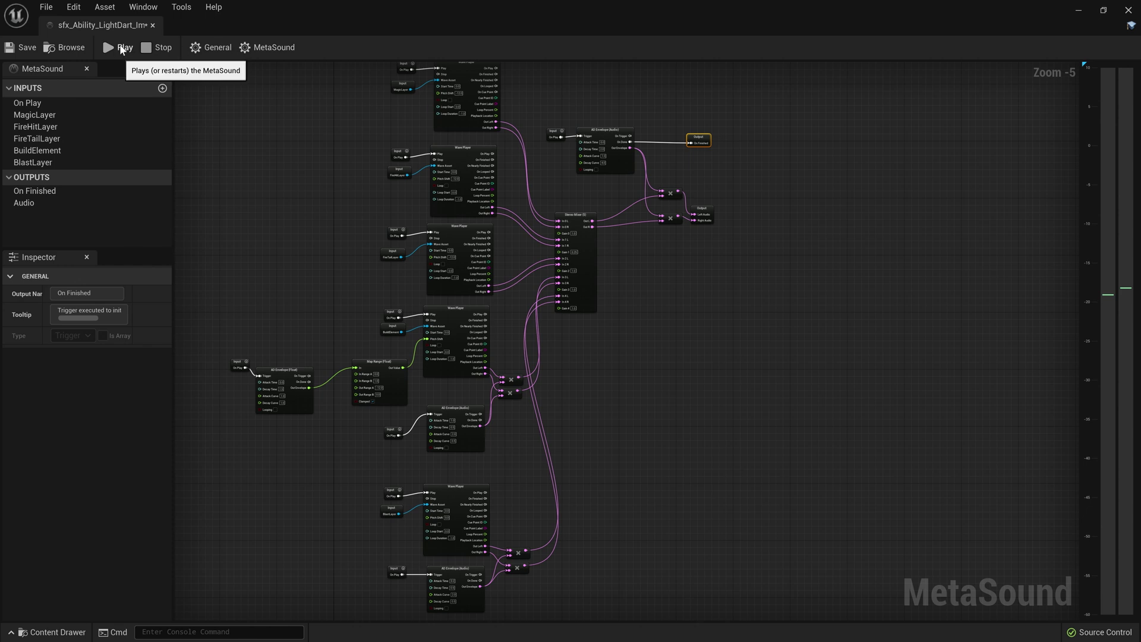
{"action": "left_click", "coordinate": [121, 49]}
{"action": "key", "text": "ctrl+space"}
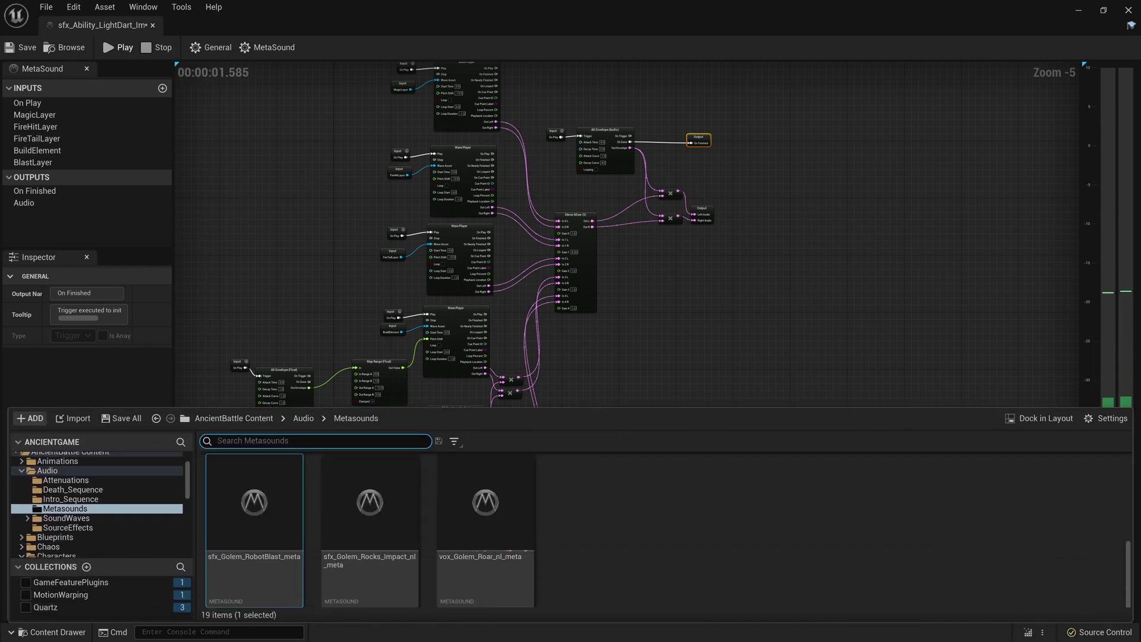
{"action": "double_click", "coordinate": [280, 535]}
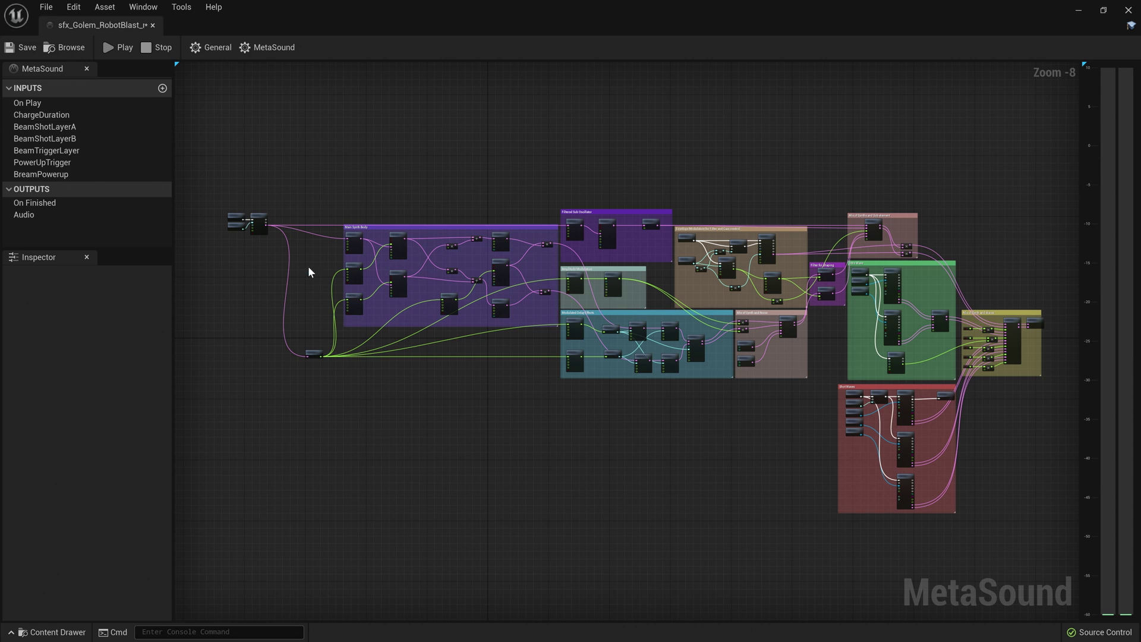
Zoom and pan across the Main Synth Body, Filter, Intro Wave and Mix of Synth and Waves sections.
{"action": "scroll", "coordinate": [445, 273], "scroll_direction": "up", "scroll_amount": 5}
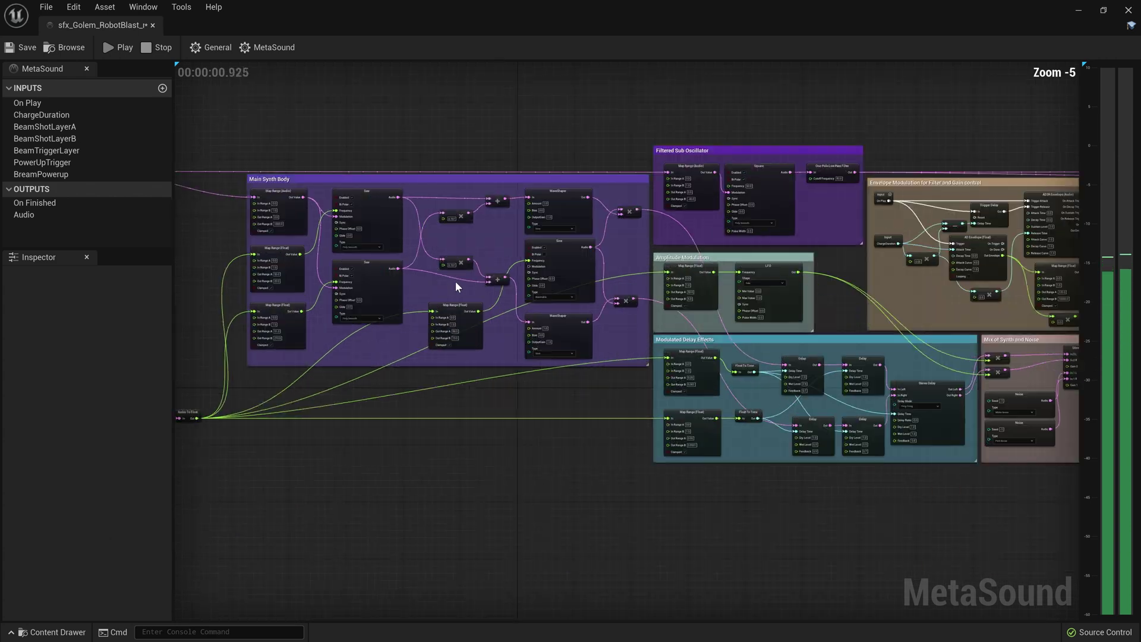
{"action": "right_click_drag", "start_coordinate": [545, 207], "coordinate": [167, 195]}
{"action": "right_click_drag", "start_coordinate": [775, 308], "coordinate": [227, 265]}
{"action": "right_click_drag", "start_coordinate": [684, 359], "coordinate": [145, 263]}
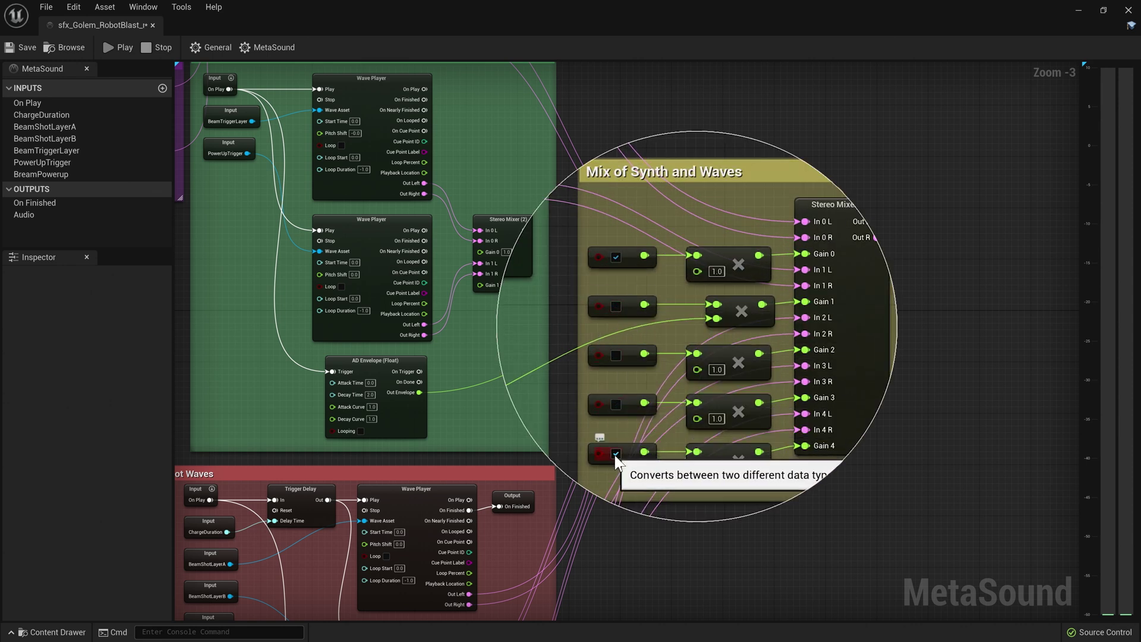
Play the robot-blast MetaSound while panning over the noise, delay, amplitude-modulation and Wave Player sections.
{"action": "left_click", "coordinate": [113, 44]}
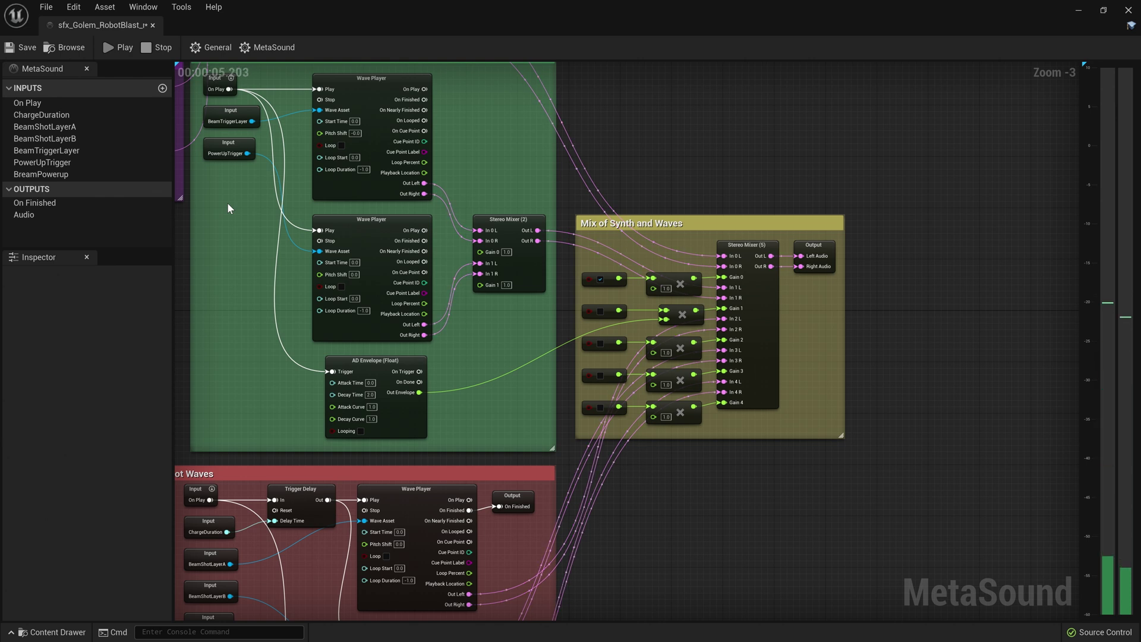
{"action": "right_click_drag", "start_coordinate": [227, 202], "coordinate": [979, 298]}
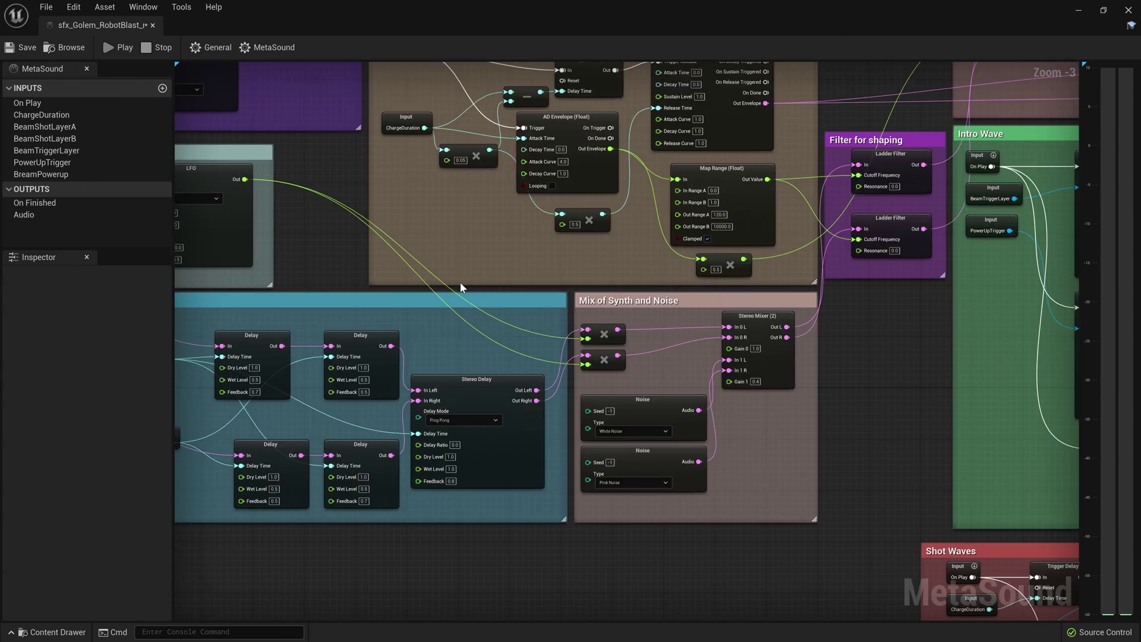
{"action": "right_click_drag", "start_coordinate": [460, 287], "coordinate": [545, 275]}
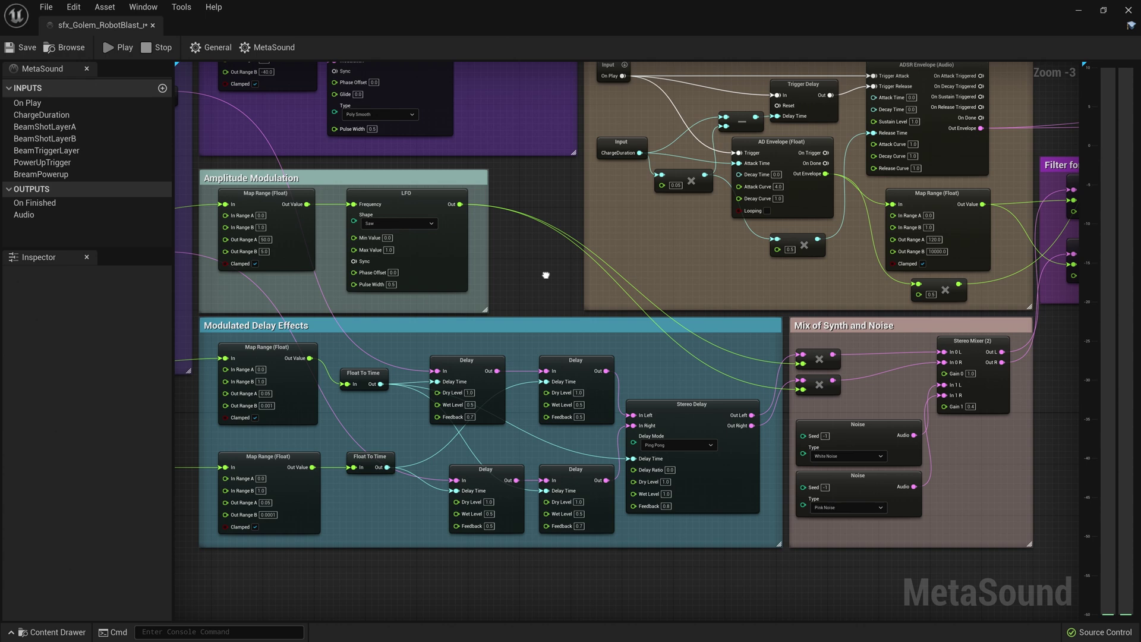
{"action": "right_click_drag", "start_coordinate": [546, 275], "coordinate": [303, 216]}
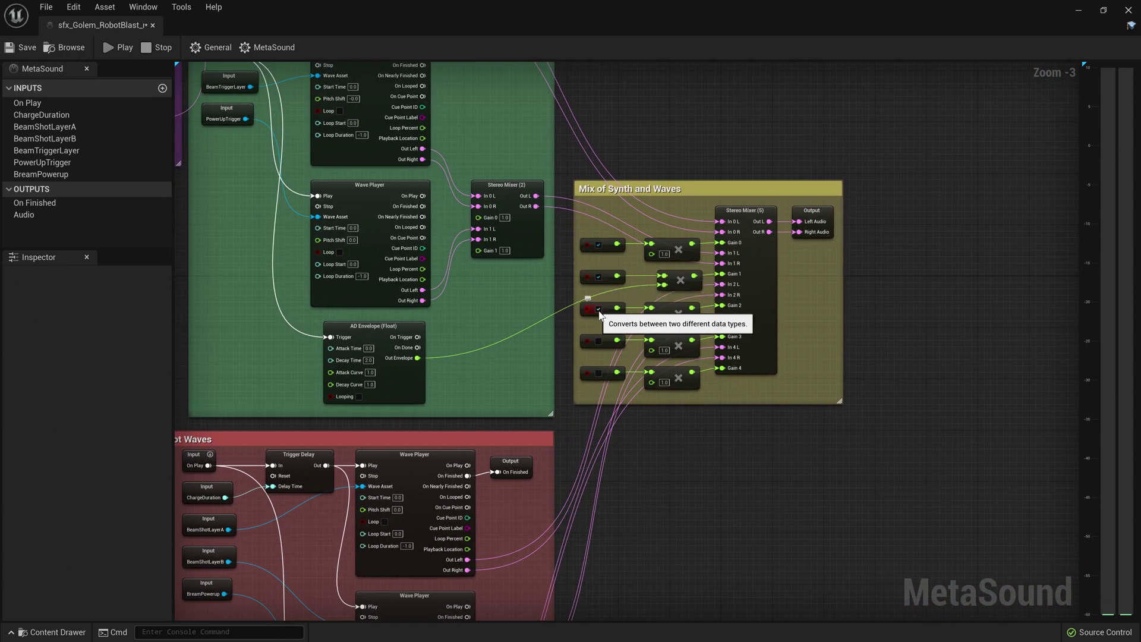